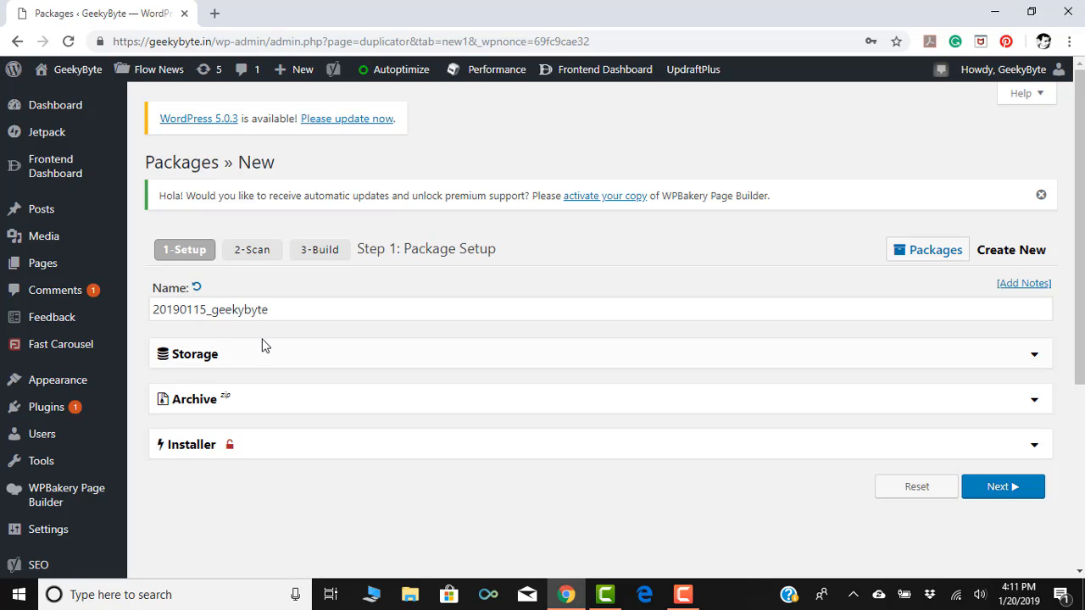
# Rename the package to Geekybyte_01202019 and start the system scan.
pyautogui.moveTo(280, 310); pyautogui.dragTo(163, 304)
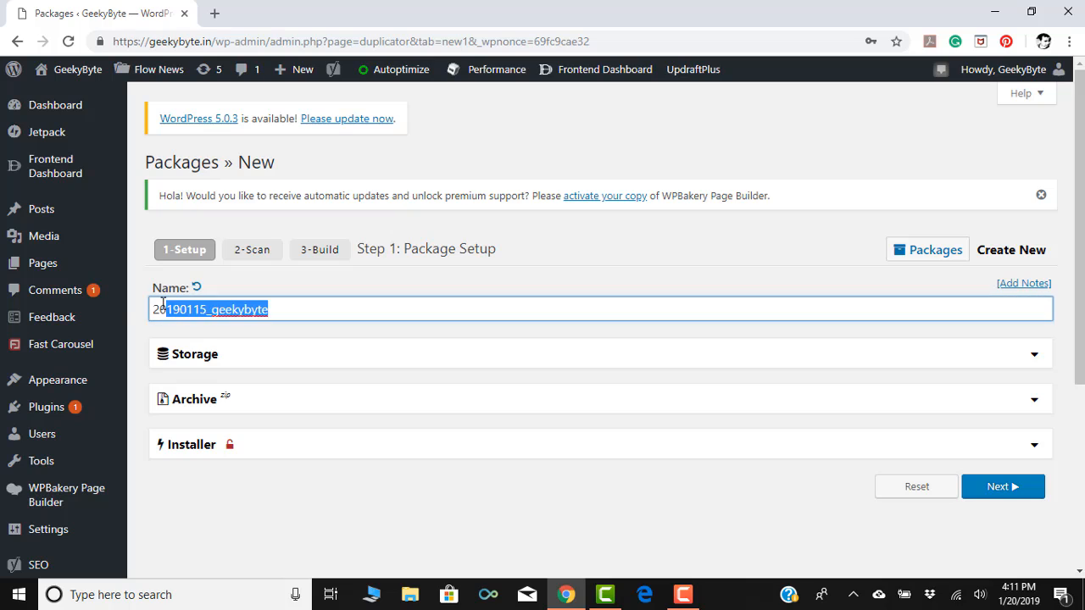
pyautogui.write('Geekybyte_0120')
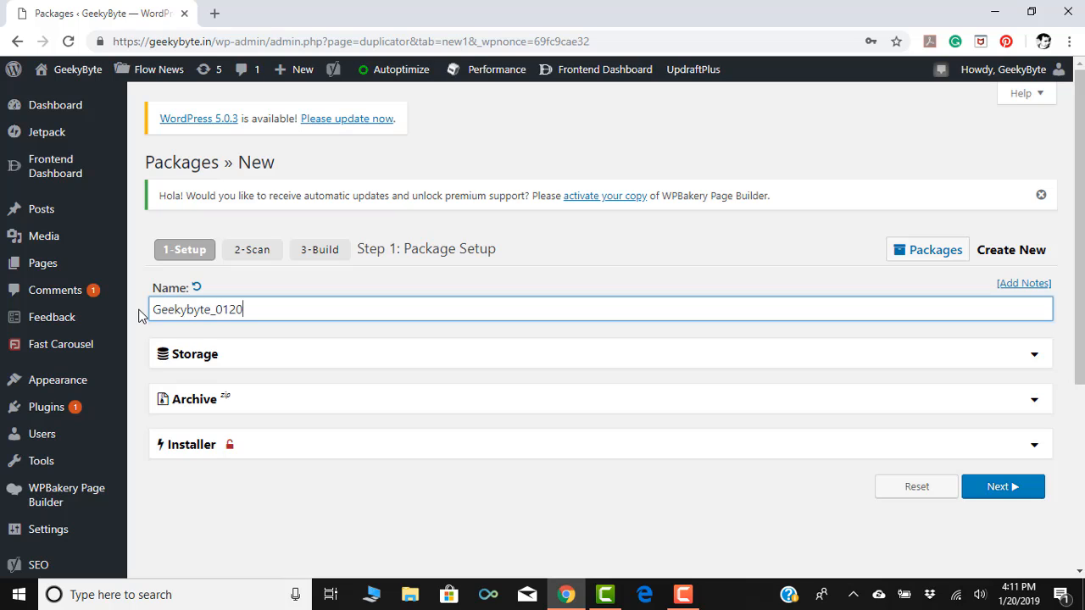
pyautogui.write('201')
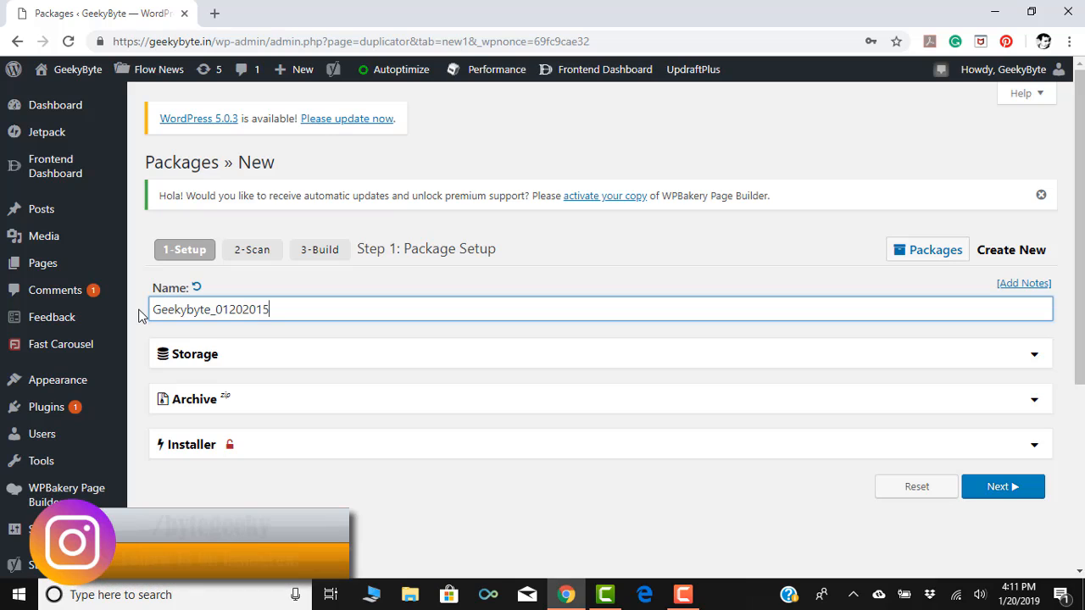
pyautogui.write('9')
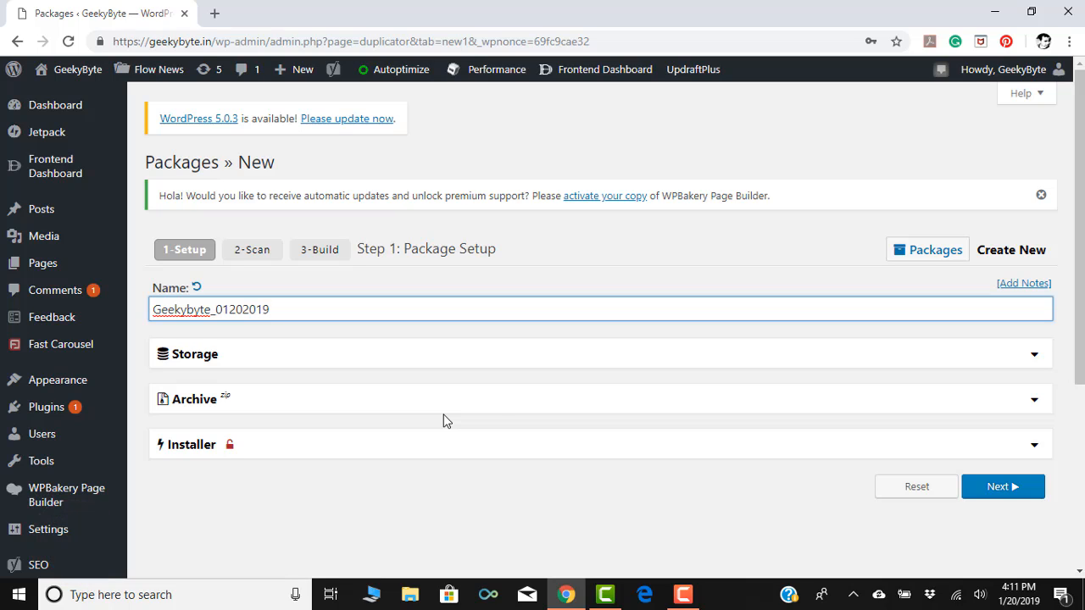
pyautogui.click(1000, 488)
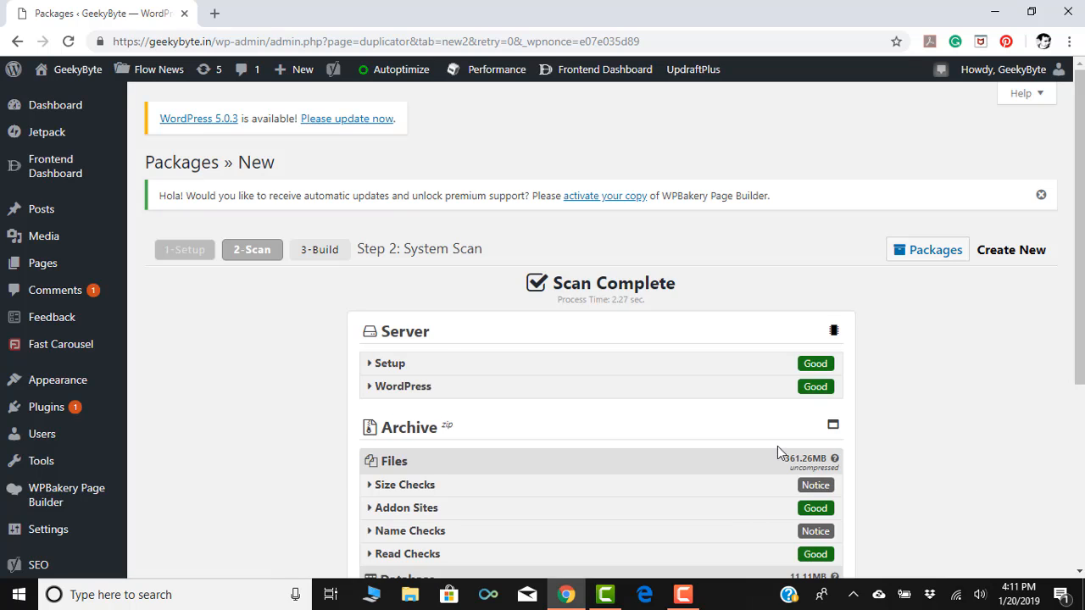
# Accept continuing despite the scan notices and build the package.
pyautogui.scroll(-2, 429, 322)
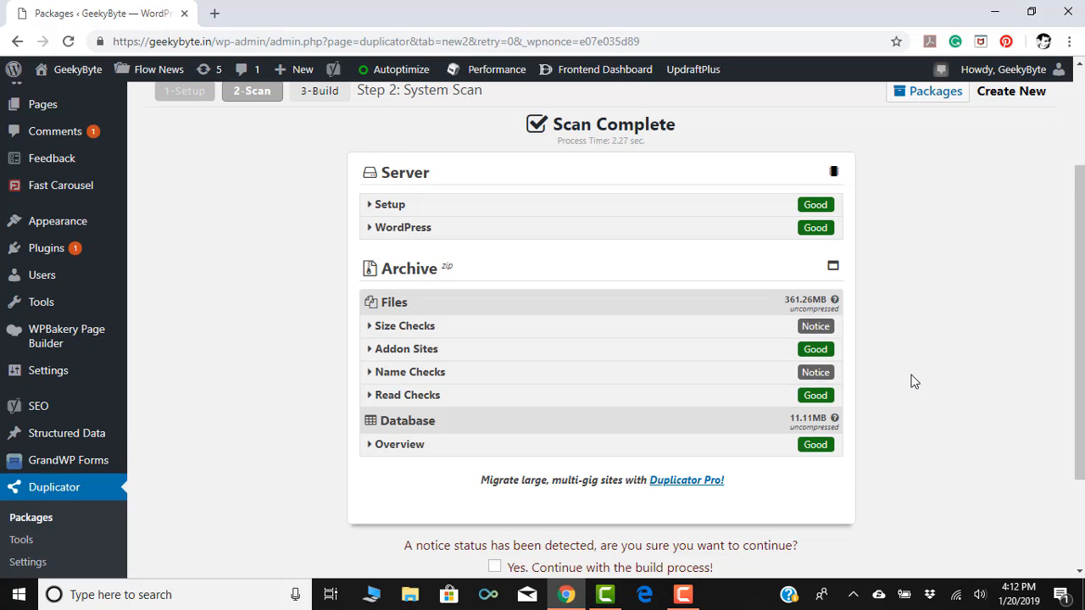
pyautogui.scroll(-2, 913, 381)
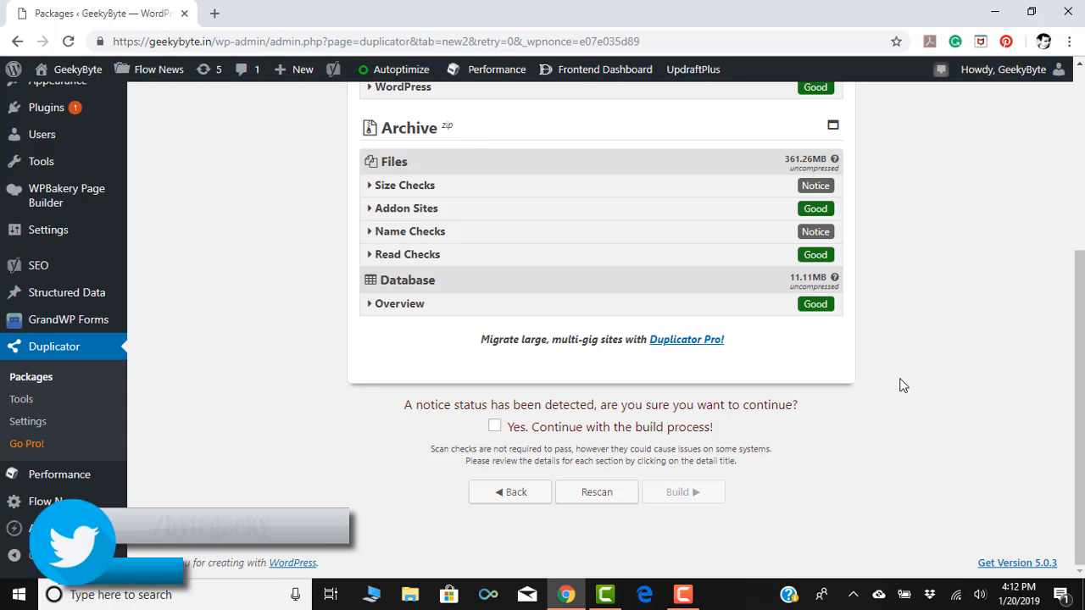
pyautogui.click(495, 425)
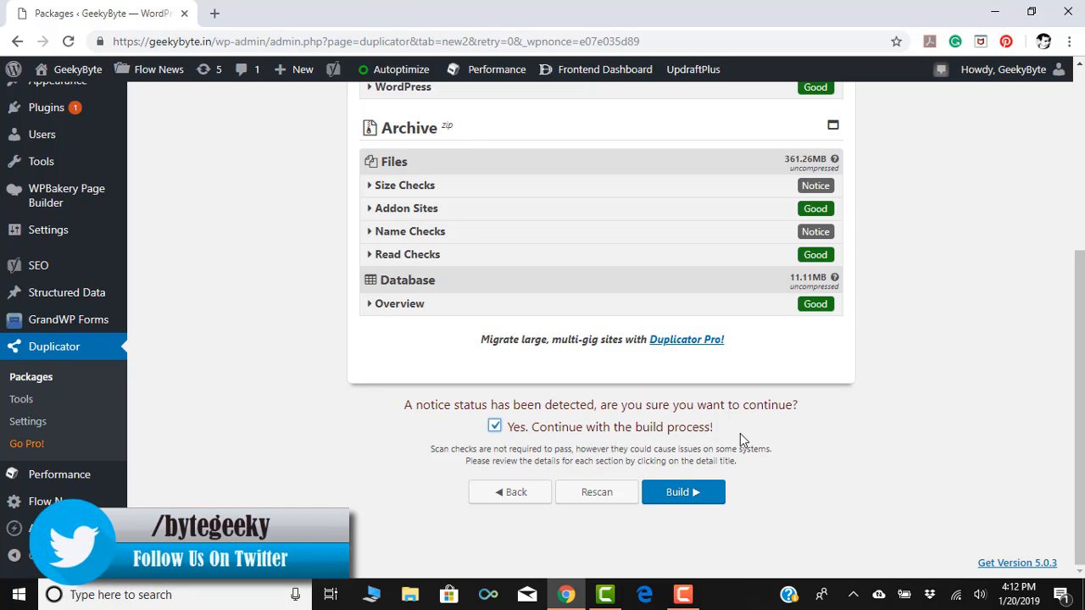
pyautogui.scroll(4, 740, 433)
pyautogui.scroll(-4, 740, 433)
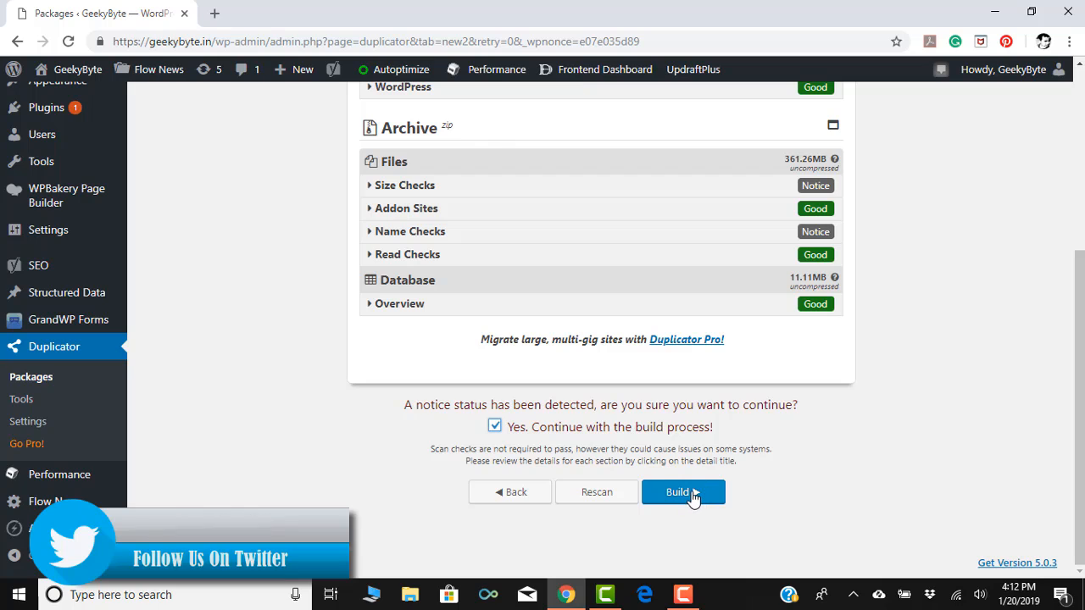
pyautogui.click(683, 492)
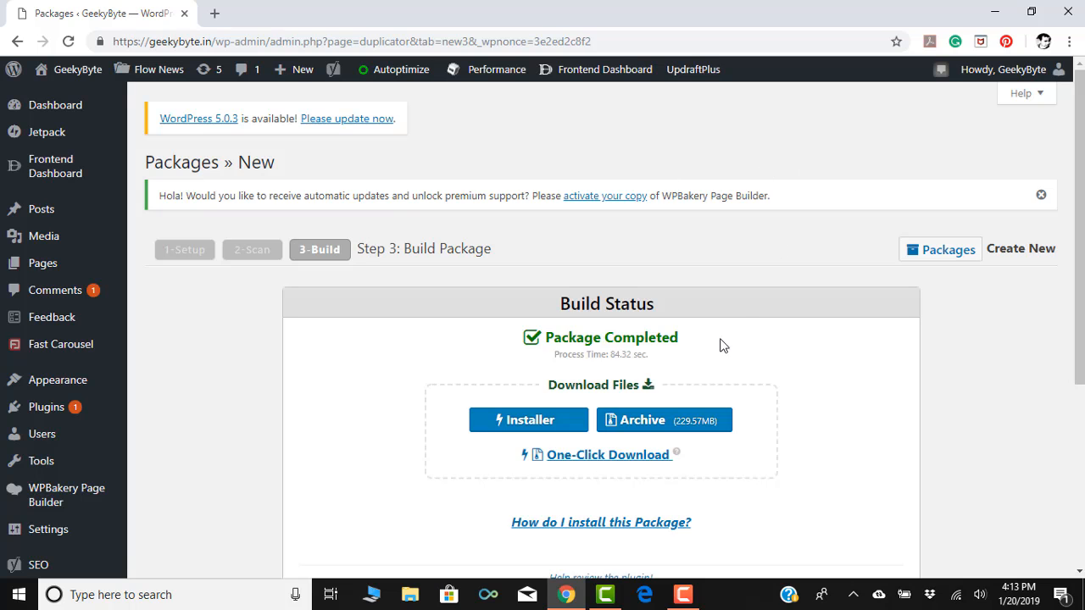
# One-Click Download the installer and archive, then bring FileZilla forward.
pyautogui.scroll(-1, 737, 308)
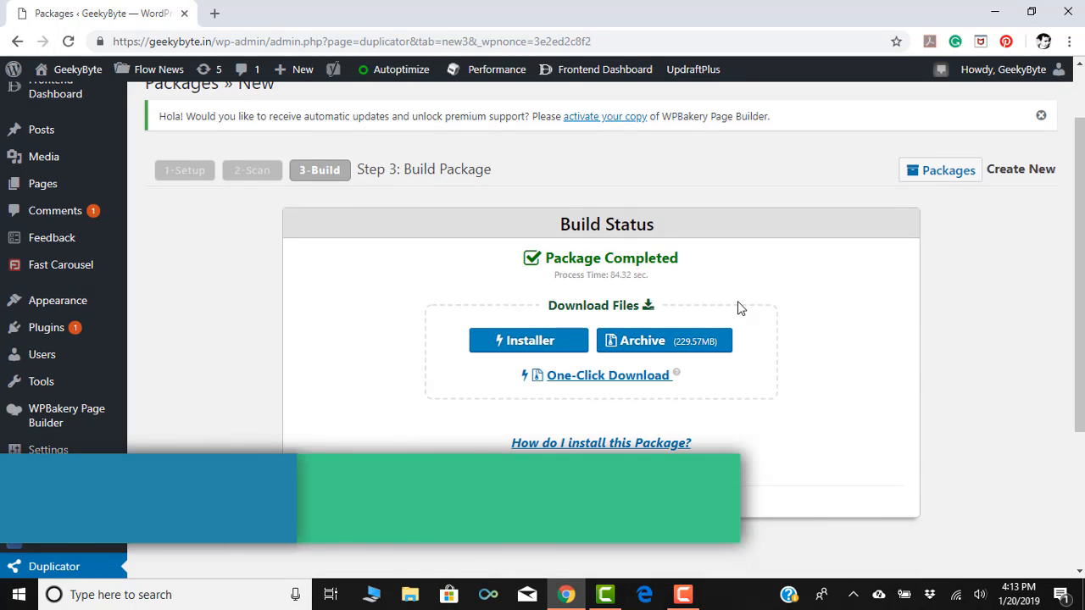
pyautogui.click(600, 384)
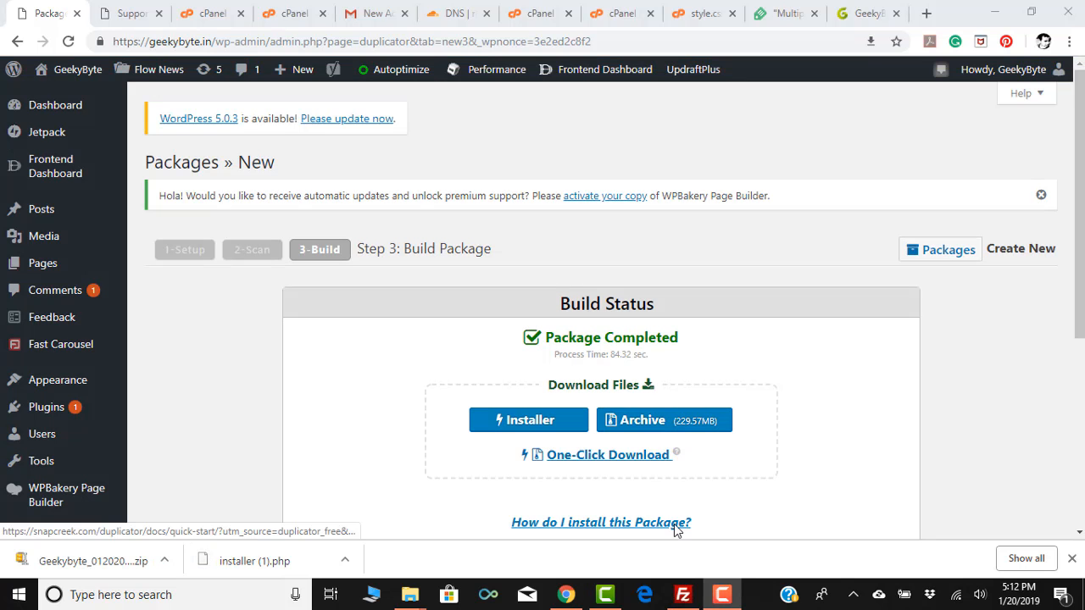
pyautogui.click(683, 595)
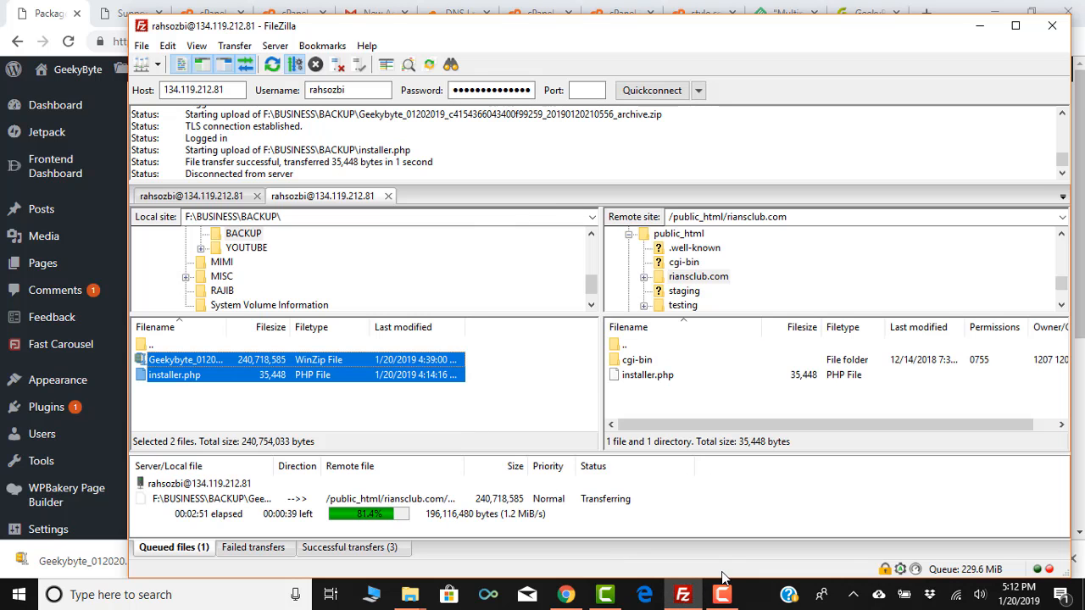
# Reconnect FileZilla to the server on port 21, trusting the server certificate.
pyautogui.click(725, 597)
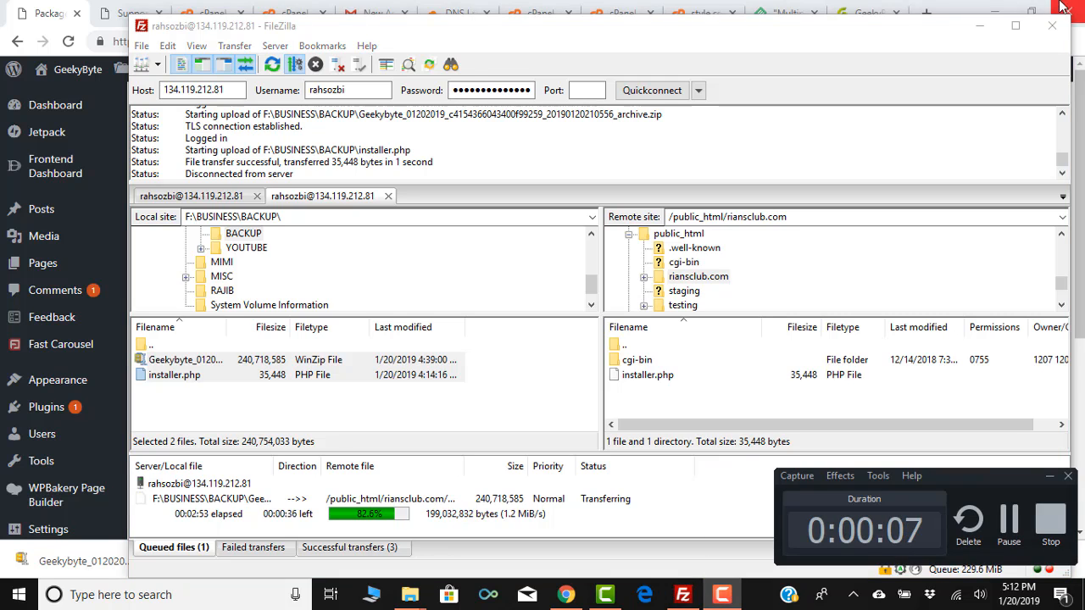
pyautogui.click(979, 25)
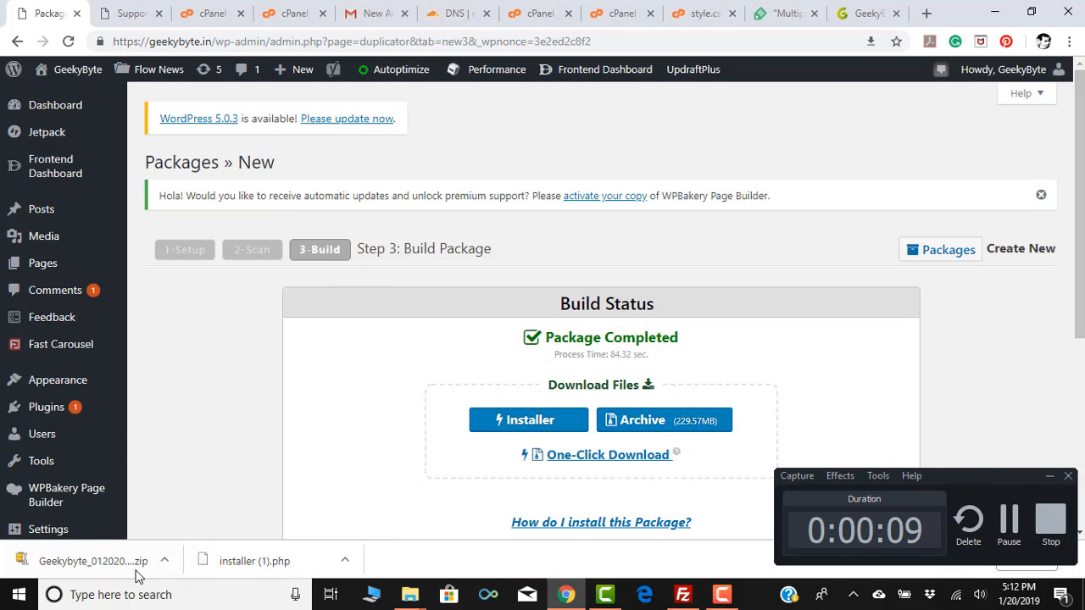
pyautogui.click(683, 594)
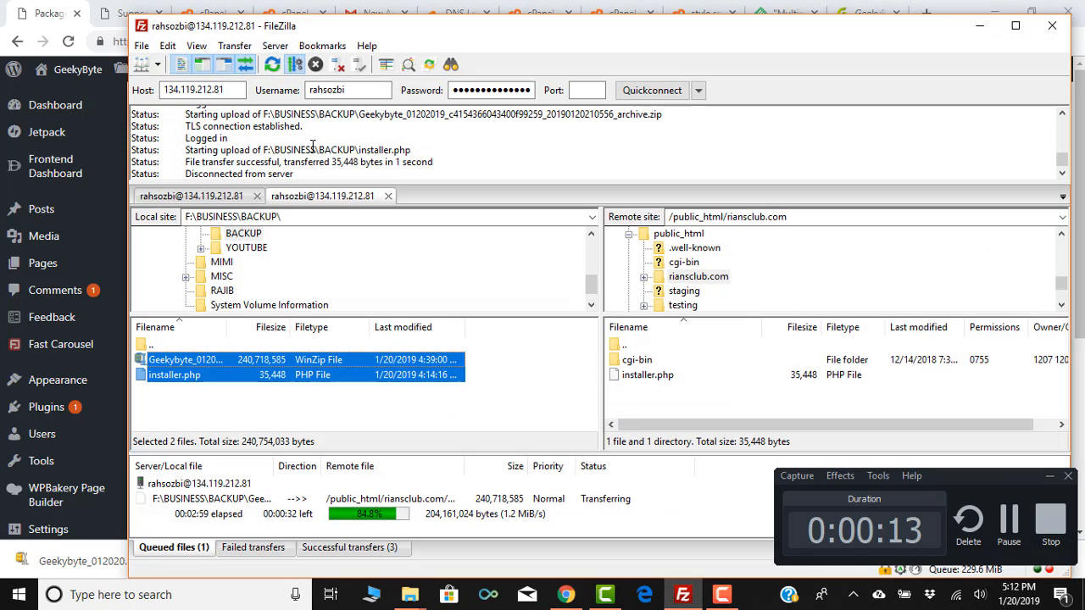
pyautogui.click(229, 92)
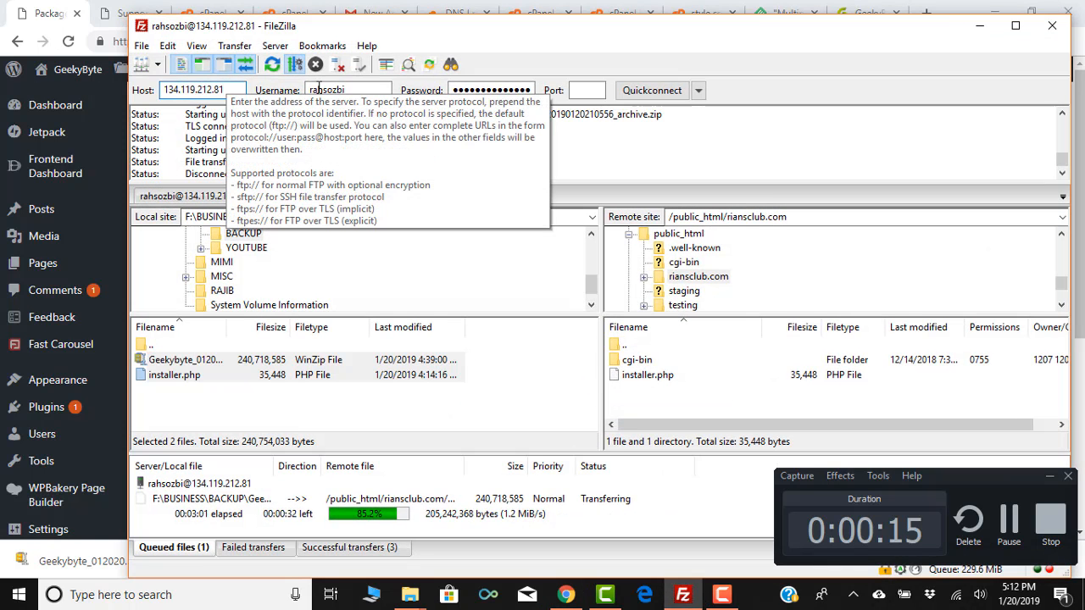
pyautogui.click(348, 90)
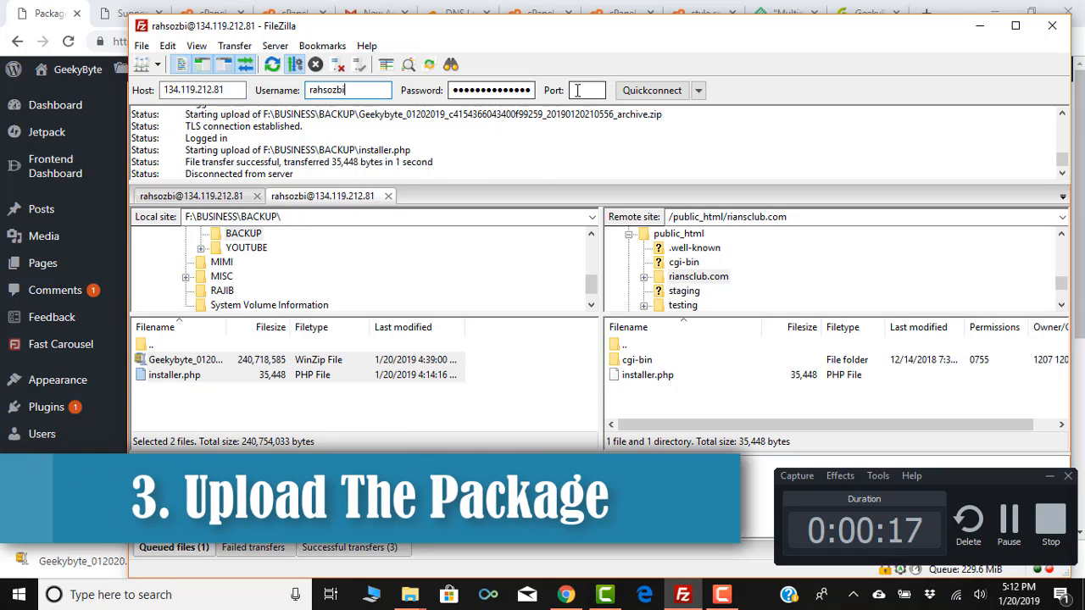
pyautogui.click(577, 90)
pyautogui.write('21')
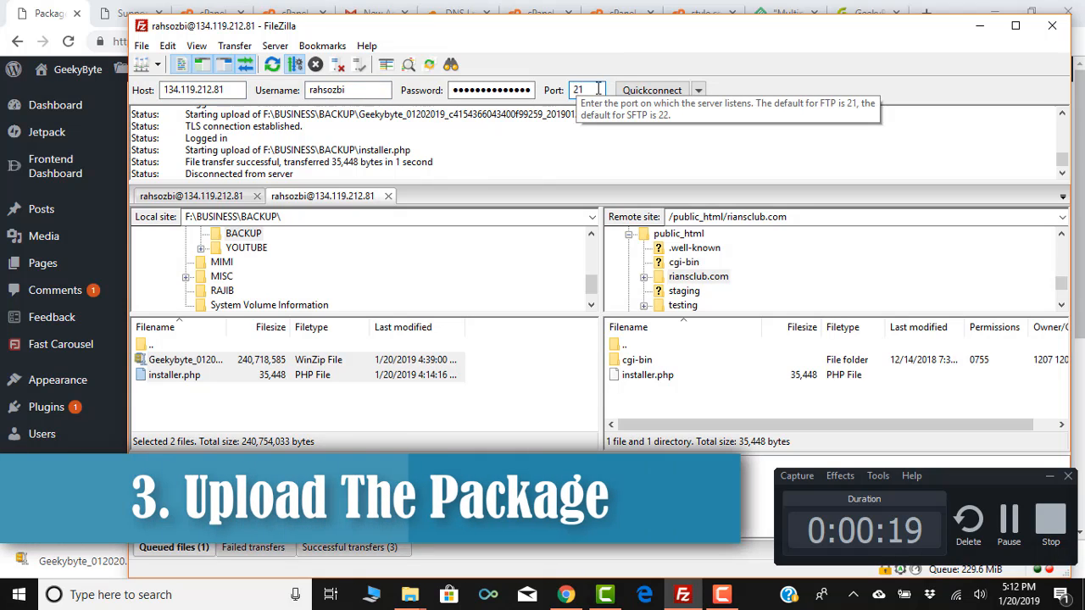
pyautogui.click(649, 91)
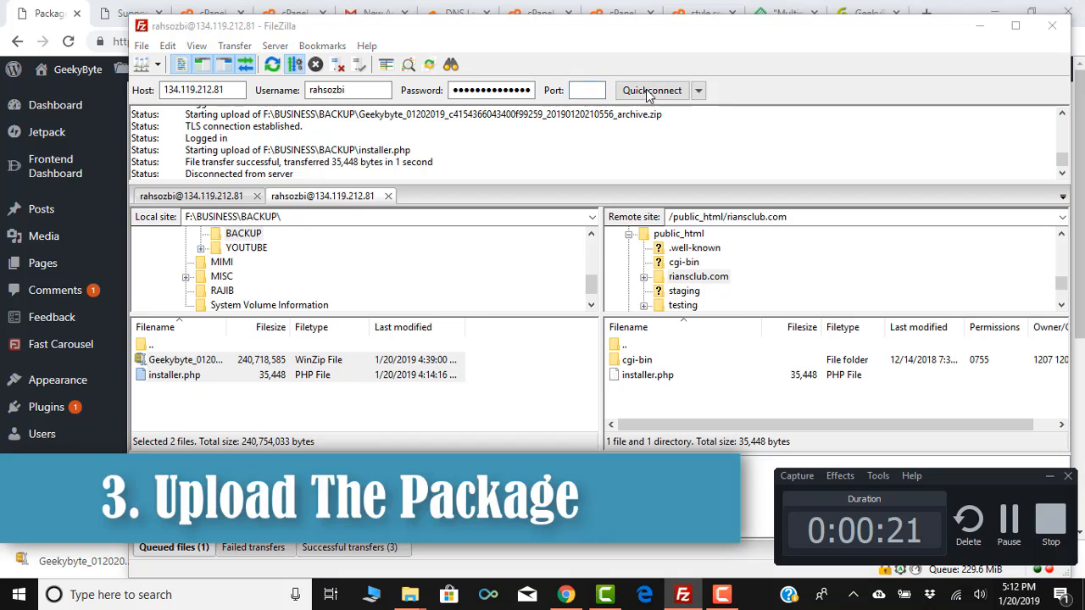
pyautogui.click(628, 344)
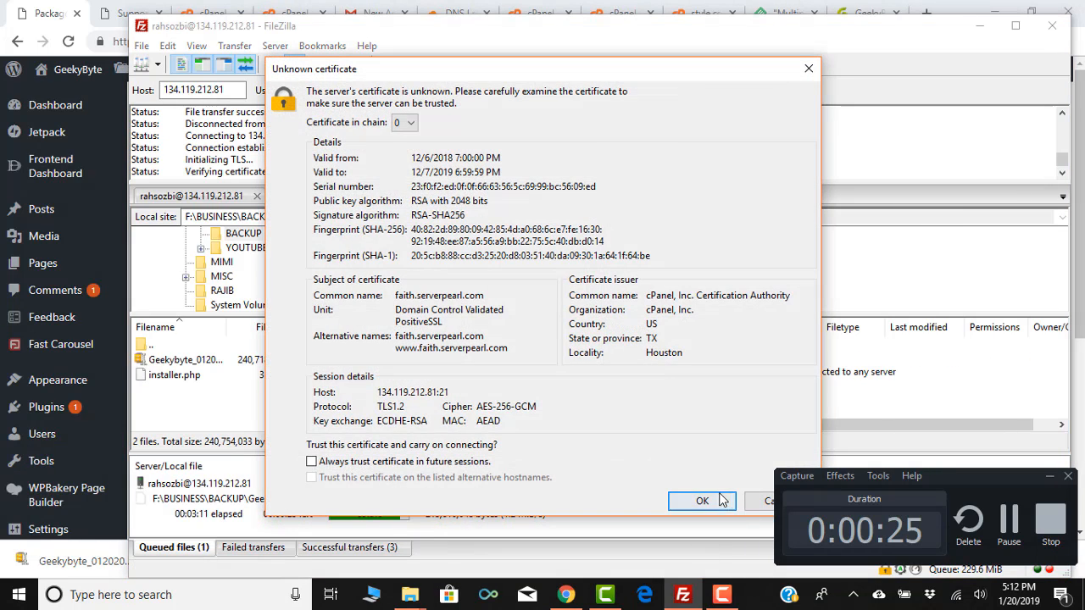
pyautogui.click(701, 500)
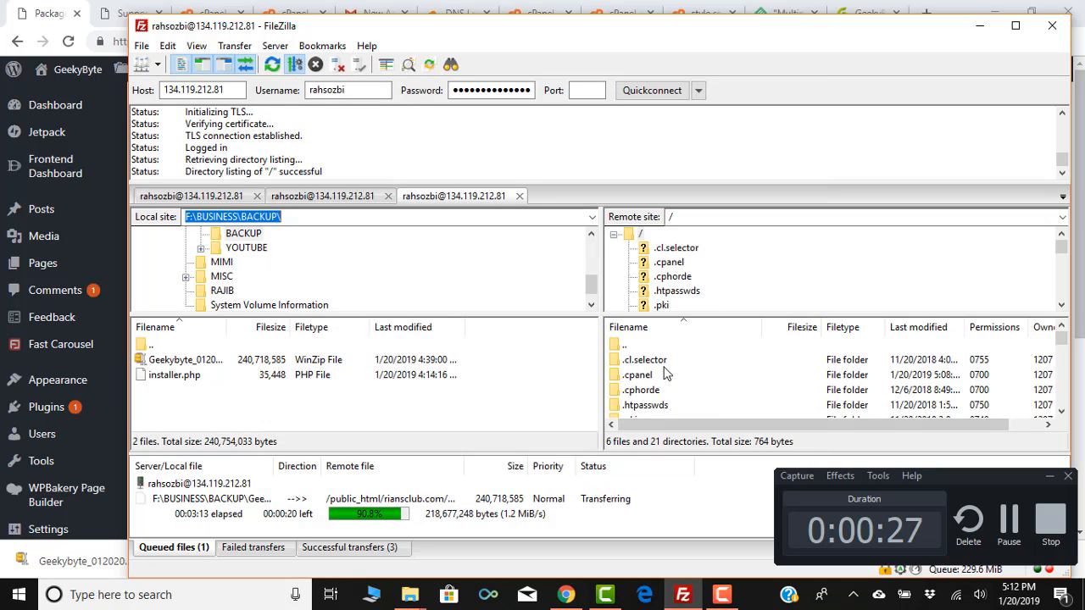
# Upload installer.php and the Geekybyte archive into /public_html/riansclub.com.
pyautogui.scroll(-1, 665, 374)
pyautogui.scroll(-2, 660, 371)
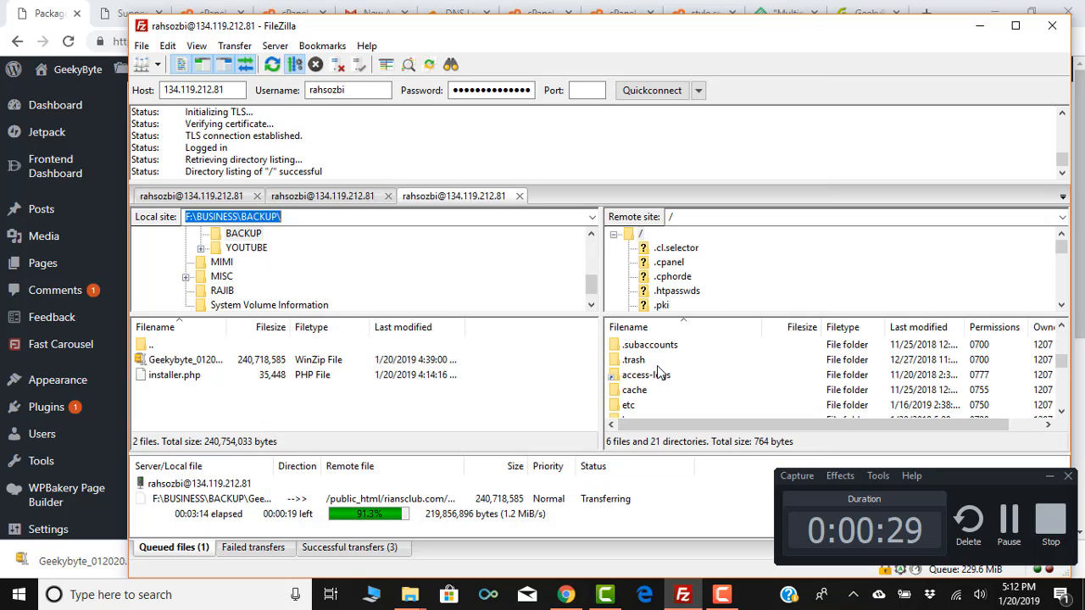
pyautogui.scroll(-2, 660, 373)
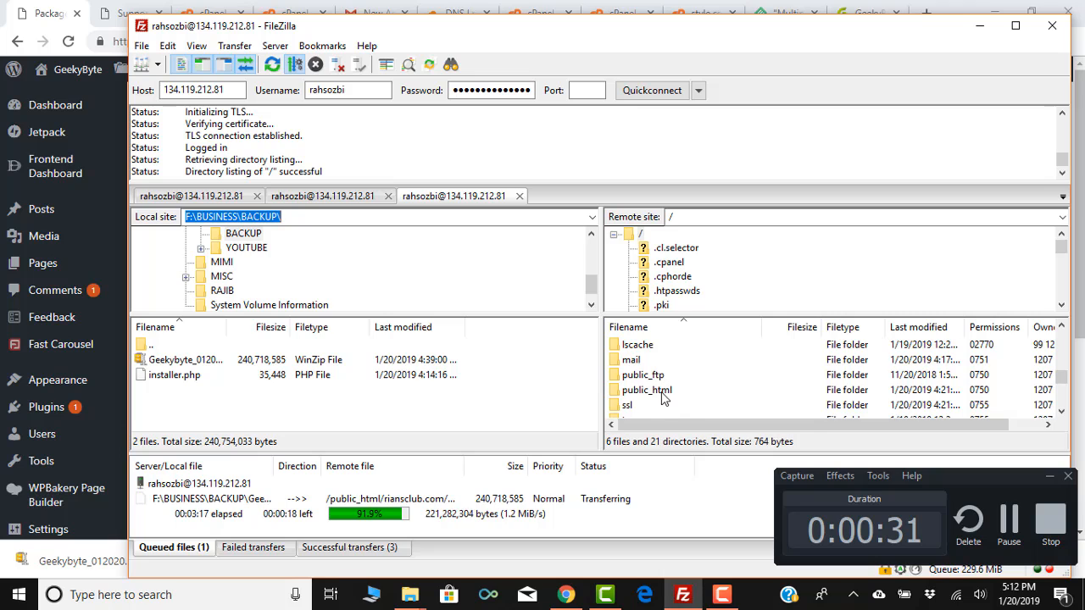
pyautogui.doubleClick(646, 390)
pyautogui.doubleClick(663, 394)
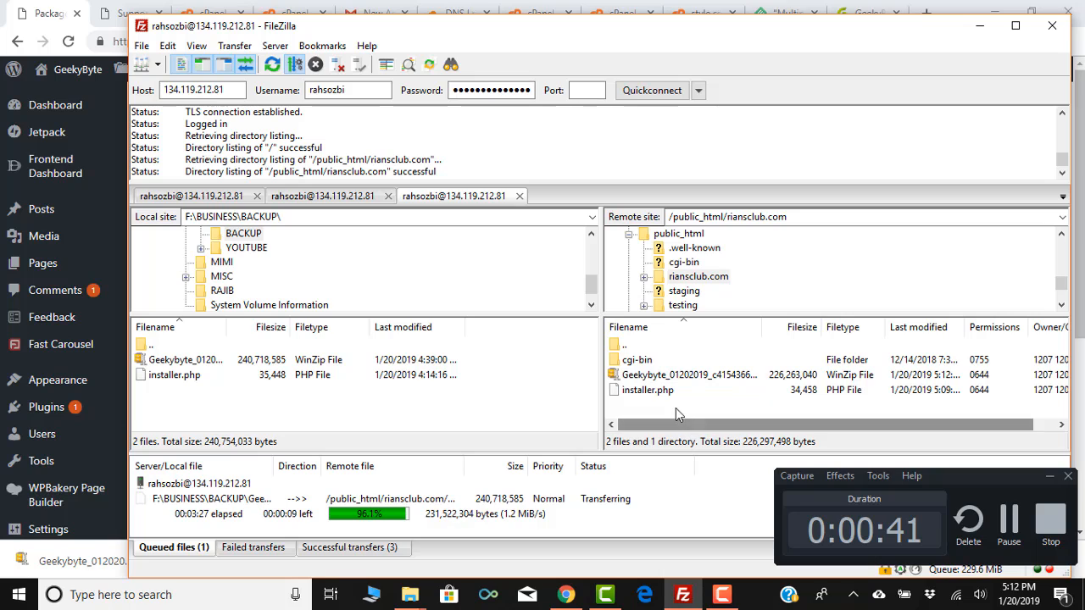
pyautogui.click(156, 378)
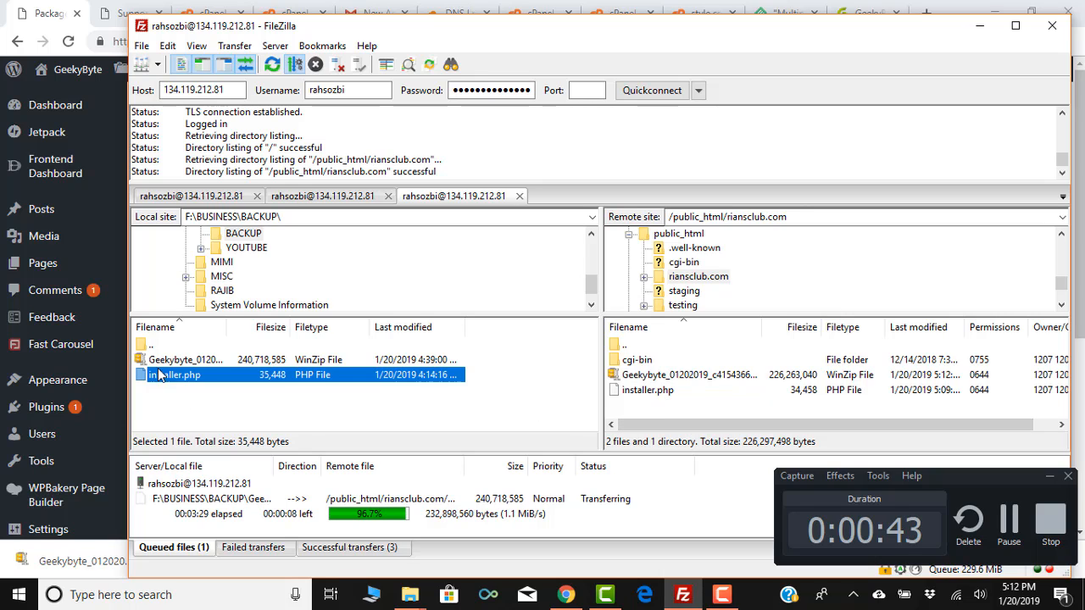
pyautogui.click(161, 362)
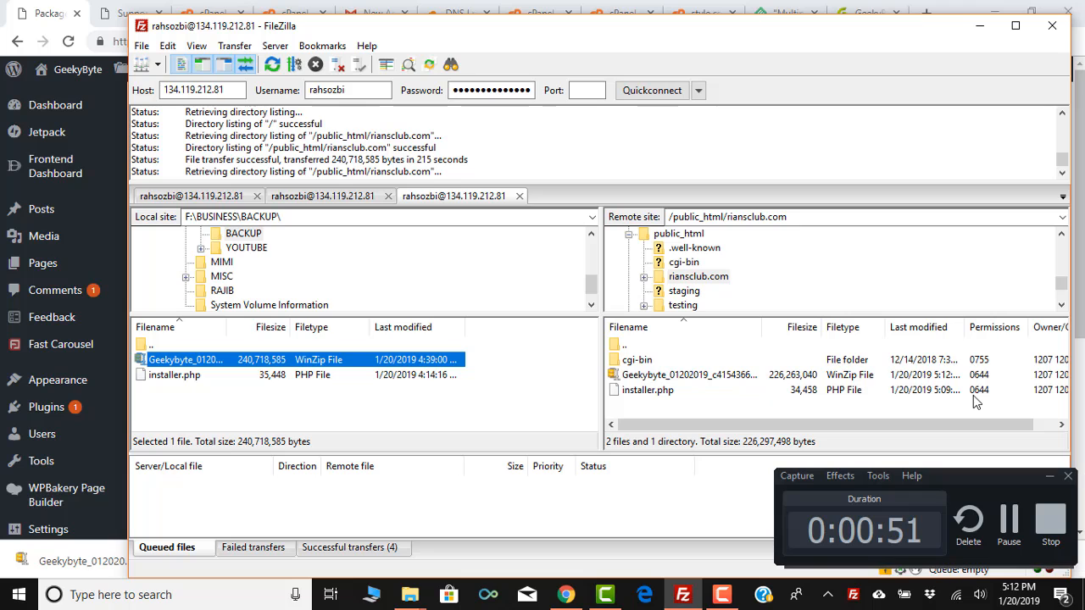
pyautogui.click(1049, 477)
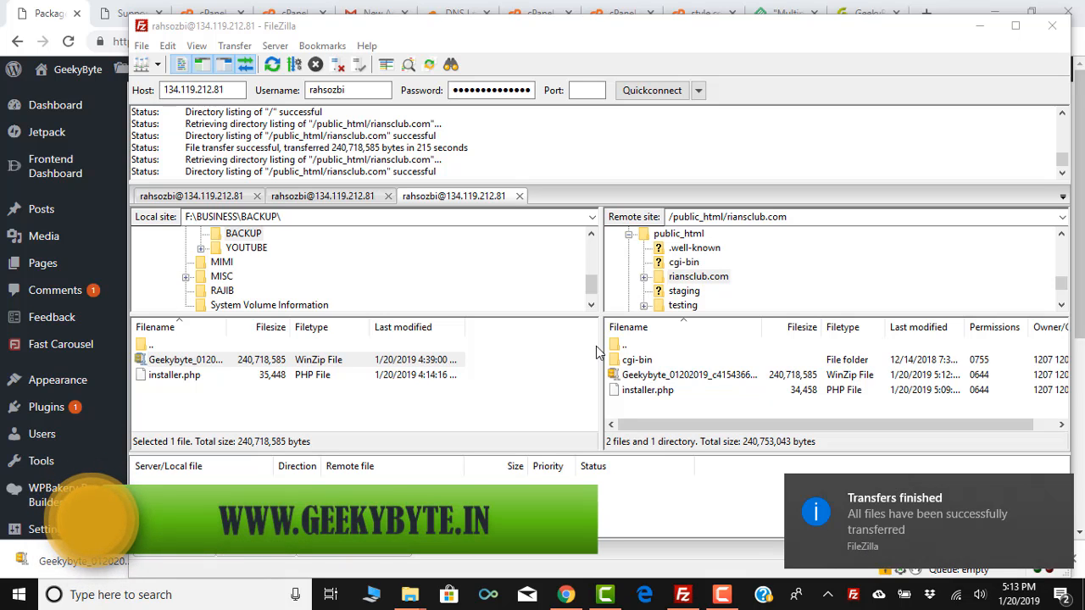
pyautogui.click(981, 27)
pyautogui.click(927, 14)
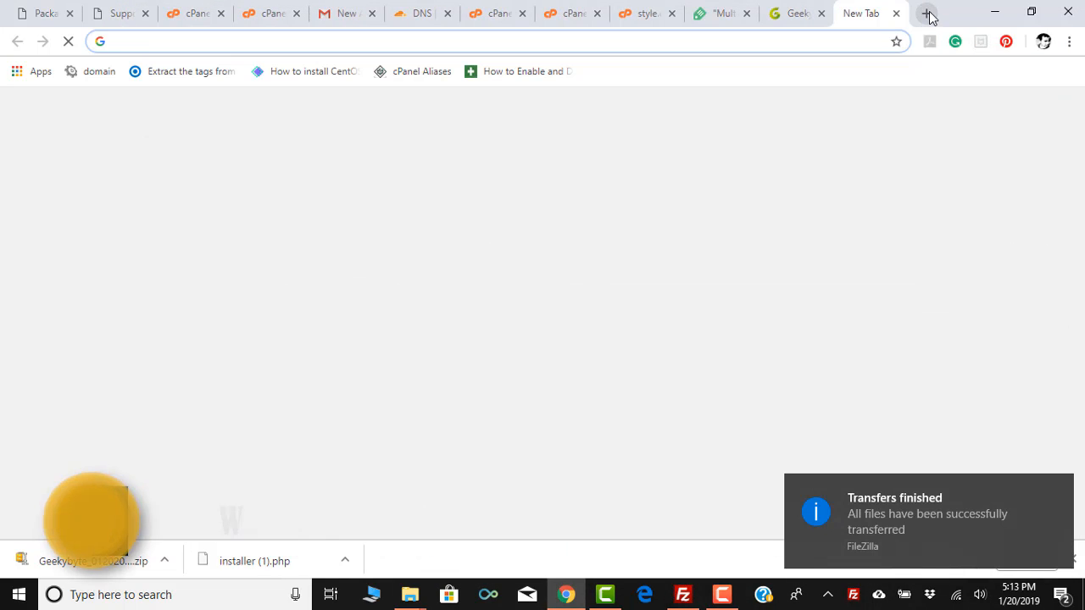
pyautogui.write('rian')
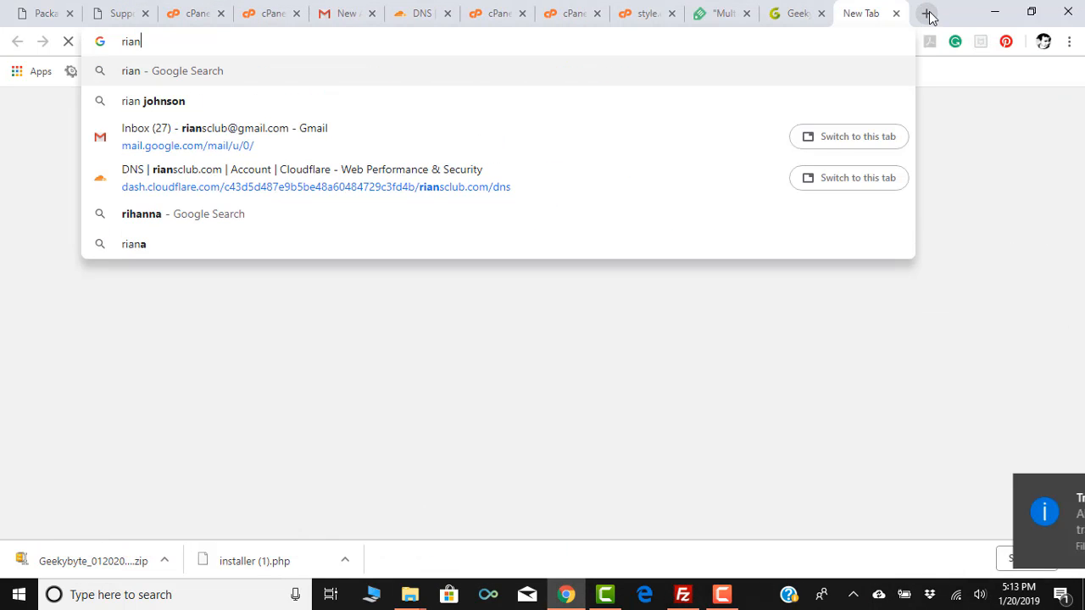
pyautogui.write('sclub')
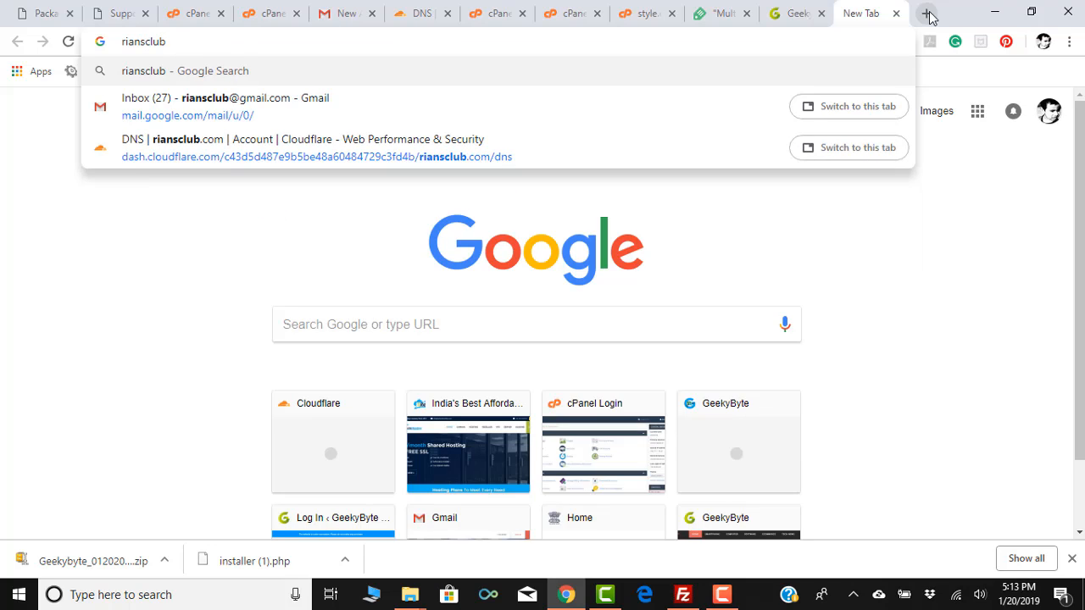
pyautogui.press('Return')
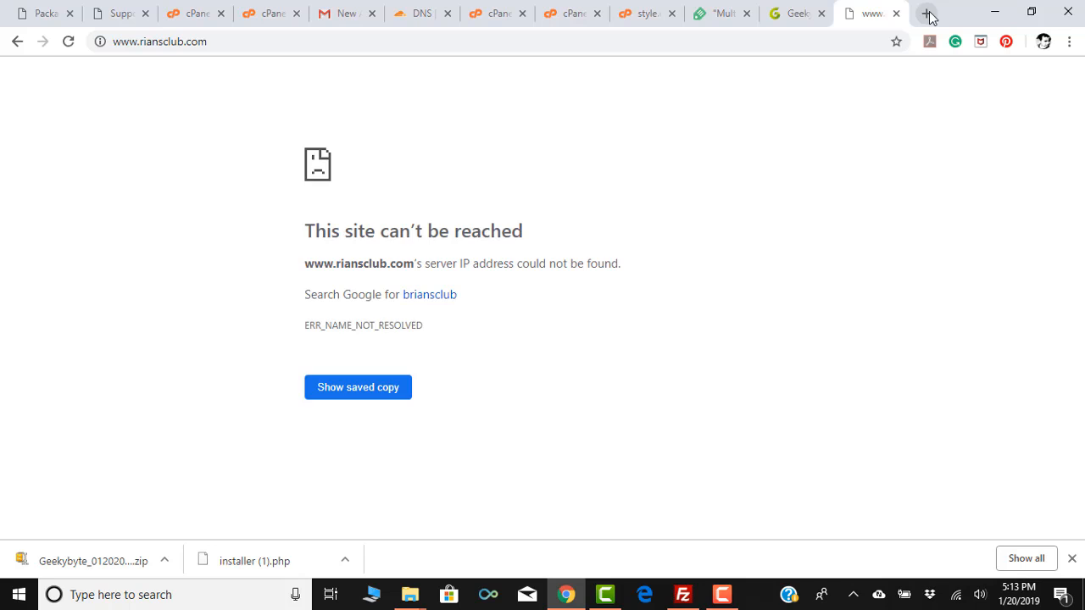
pyautogui.click(149, 43)
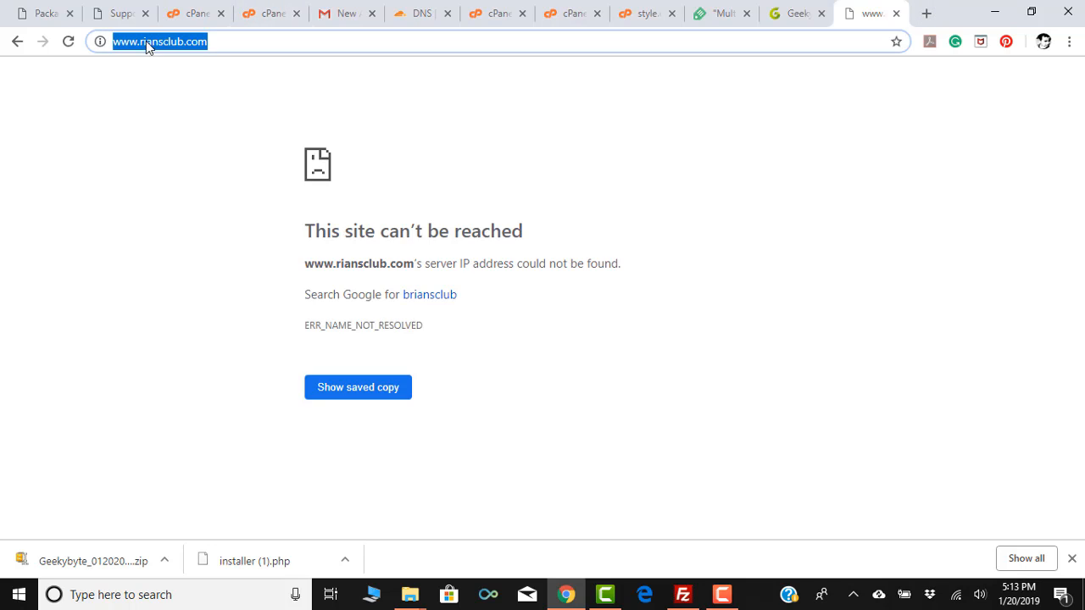
pyautogui.click(140, 43)
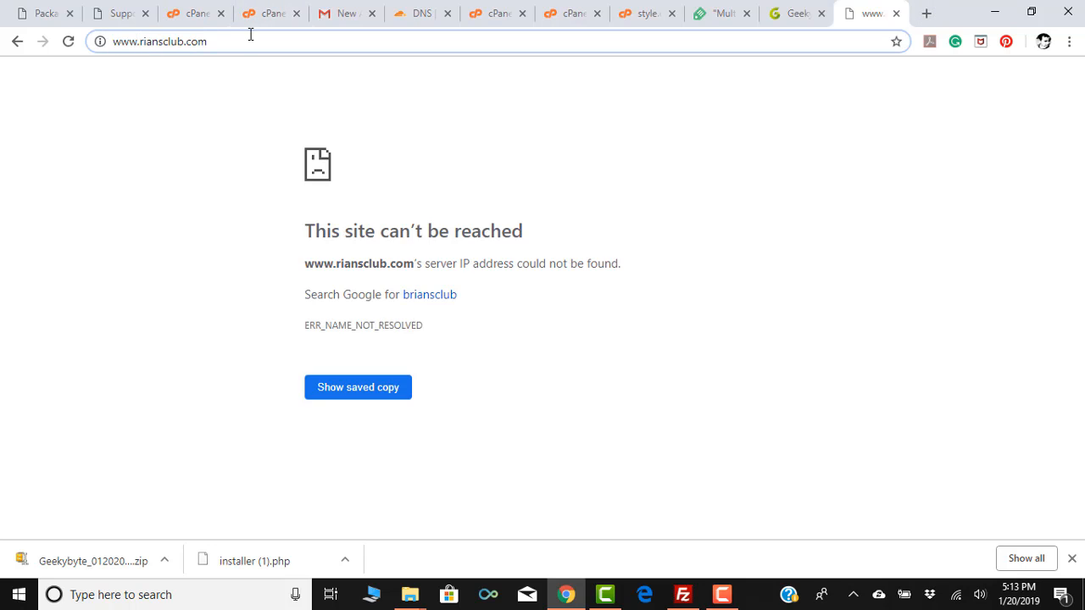
pyautogui.press('BackSpace')
pyautogui.press('BackSpace')
pyautogui.press('BackSpace')
pyautogui.press('BackSpace')
pyautogui.press('Return')
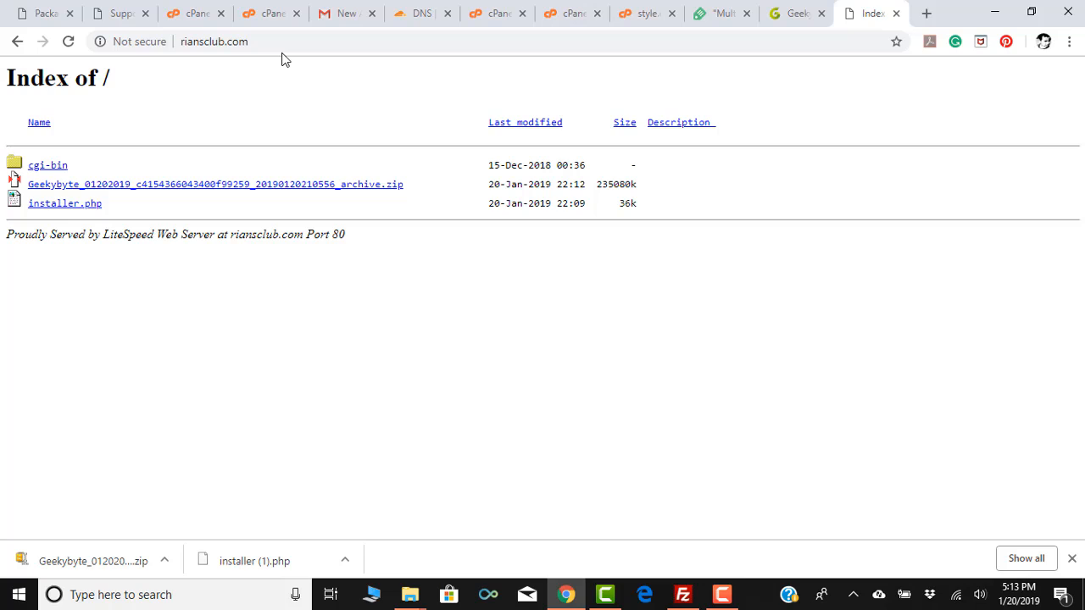
# Launch installer.php, accept its terms and notices, and expand the PHP Version Mismatch warning.
pyautogui.click(46, 211)
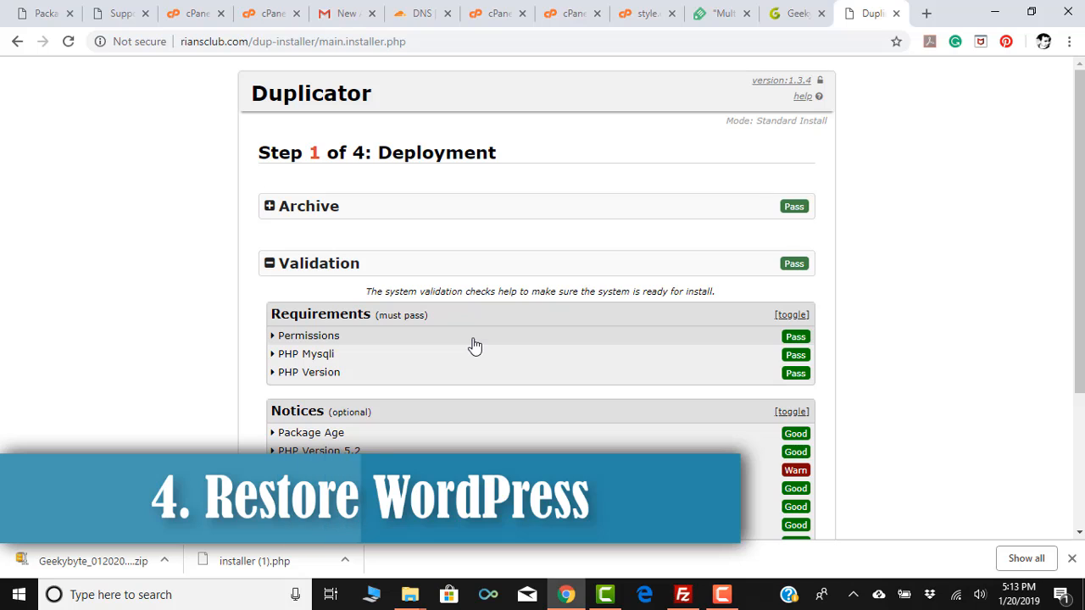
pyautogui.scroll(-1, 362, 266)
pyautogui.scroll(-3, 360, 264)
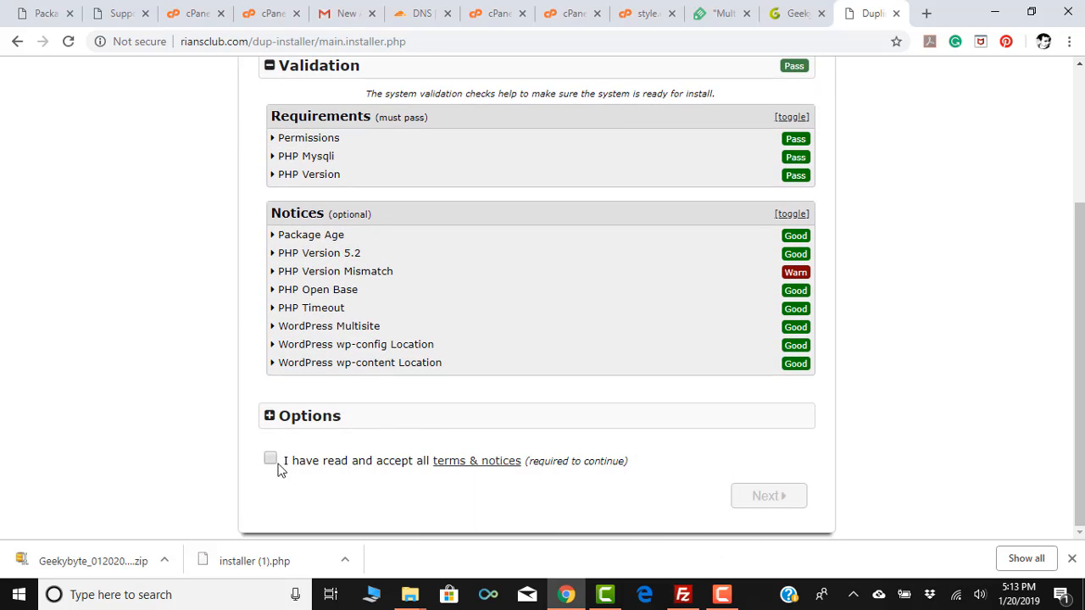
pyautogui.click(270, 460)
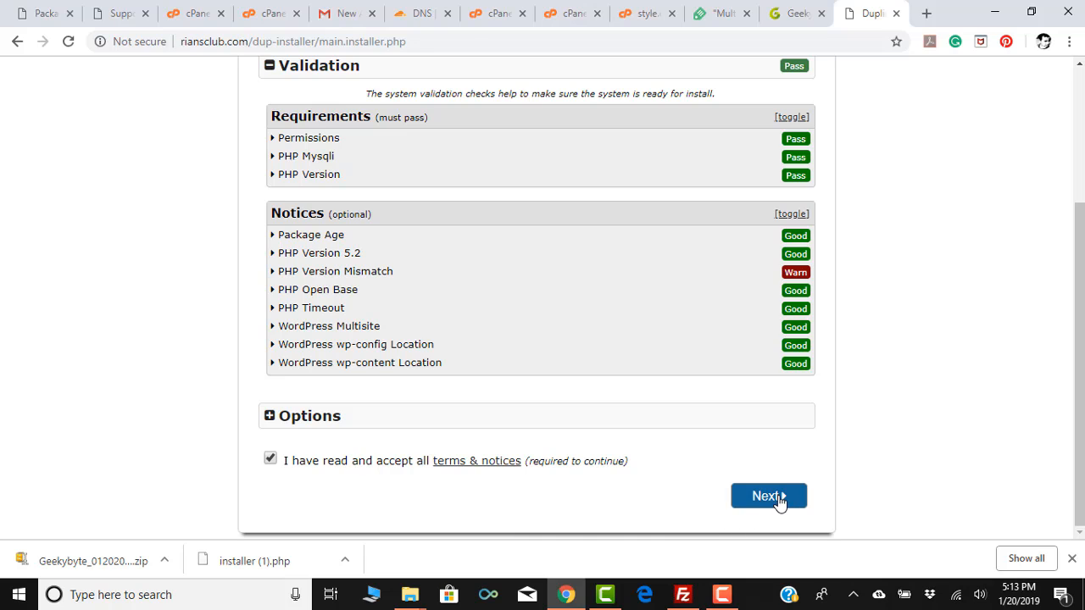
pyautogui.click(274, 271)
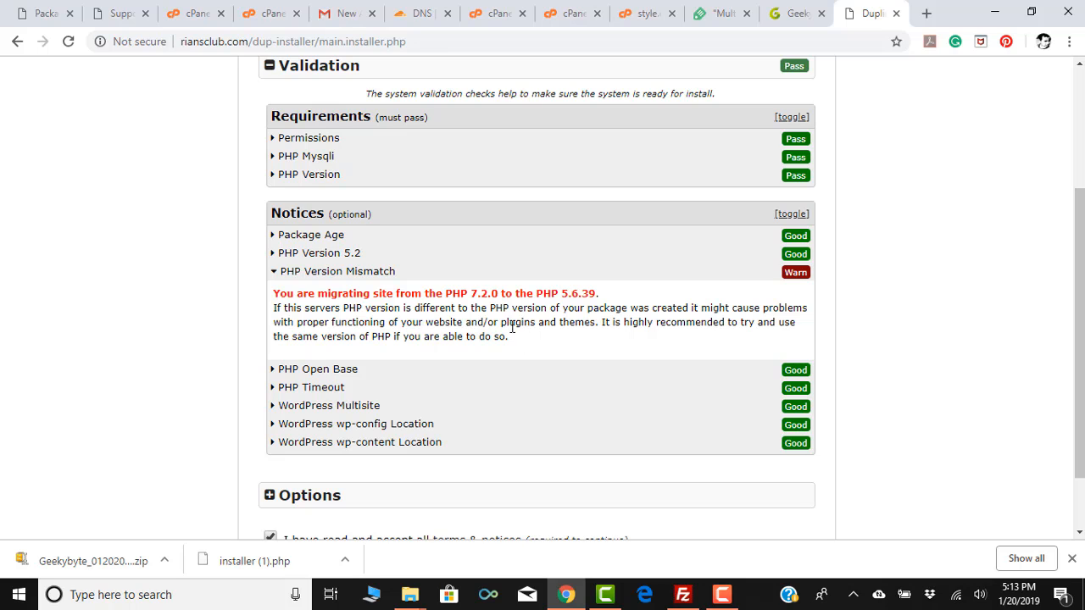
pyautogui.click(111, 17)
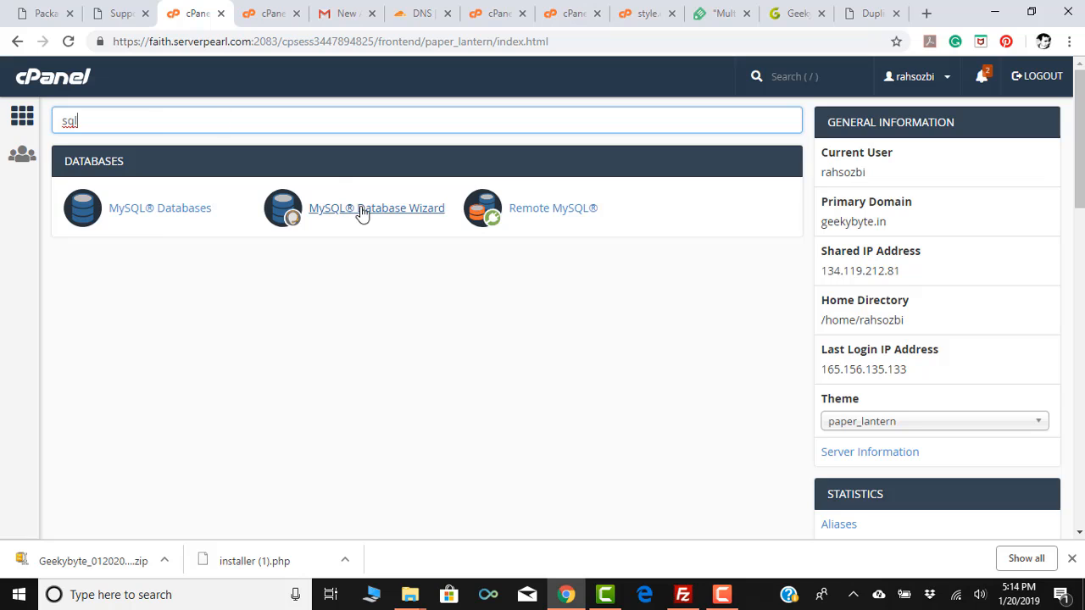
# Create a MySQL database named geeky in cPanel and return to the database list.
pyautogui.click(168, 209)
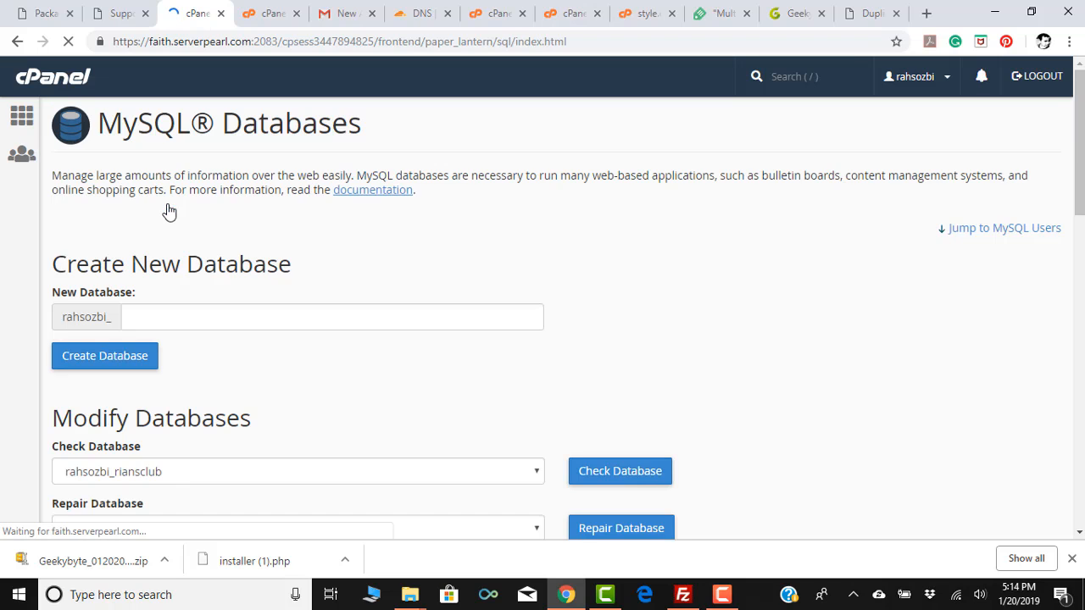
pyautogui.click(170, 320)
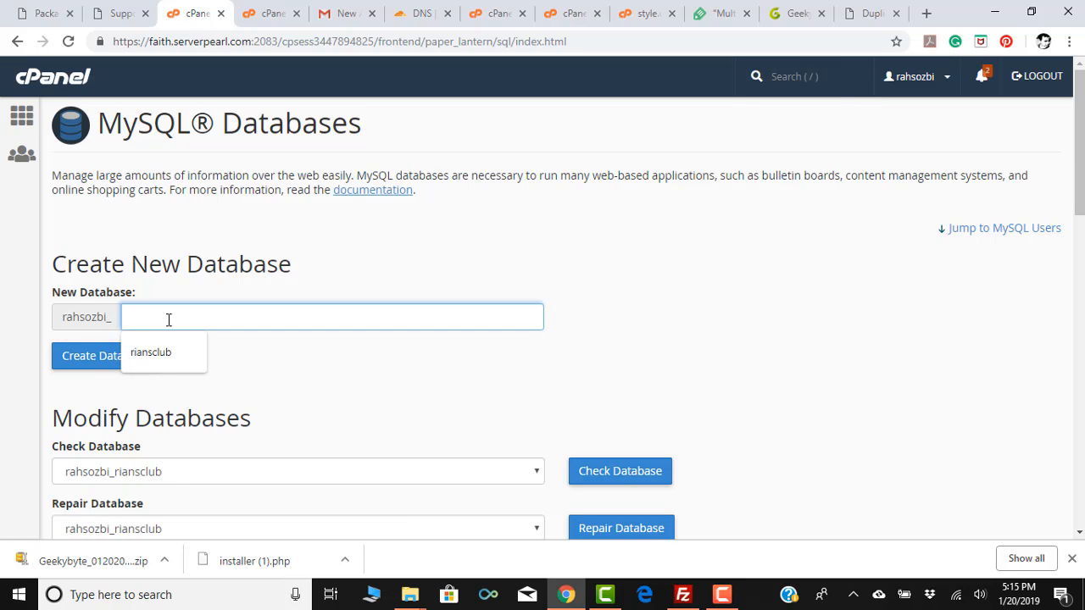
pyautogui.scroll(-1, 212, 305)
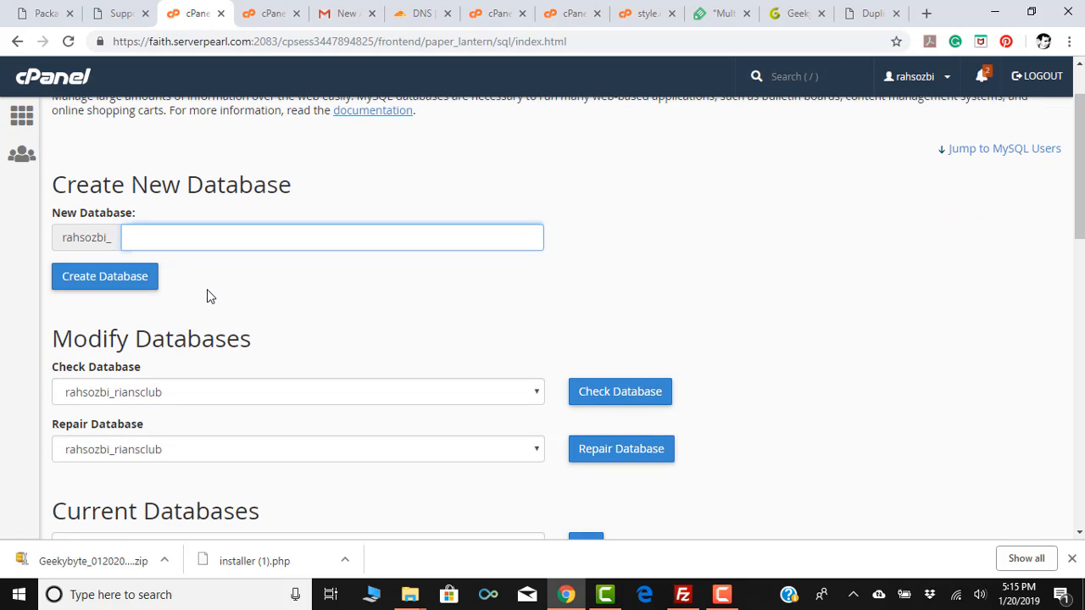
pyautogui.write('geeky')
pyautogui.click(109, 280)
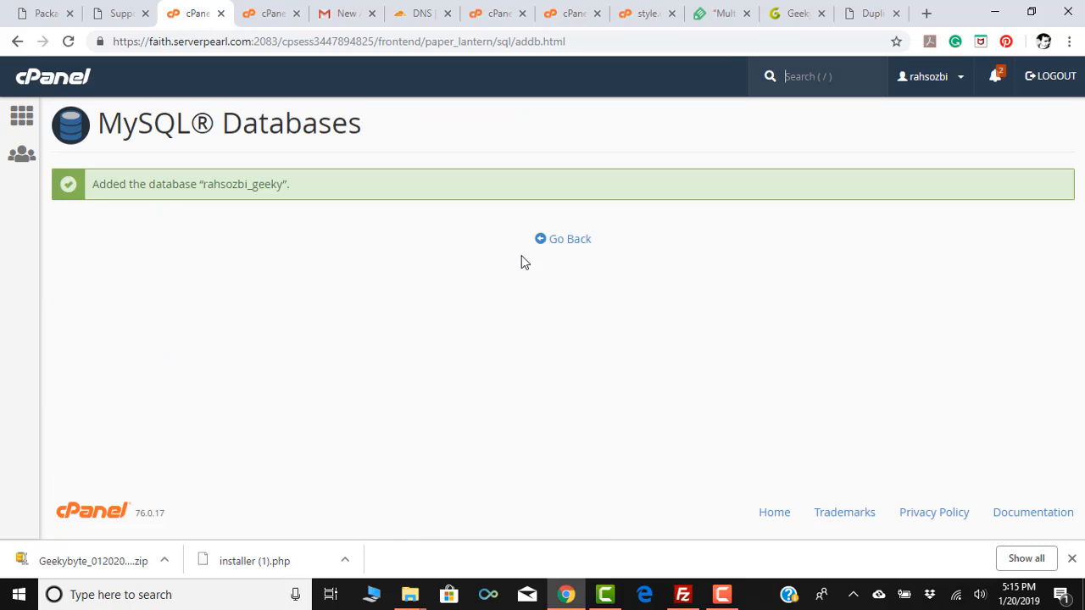
pyautogui.click(573, 247)
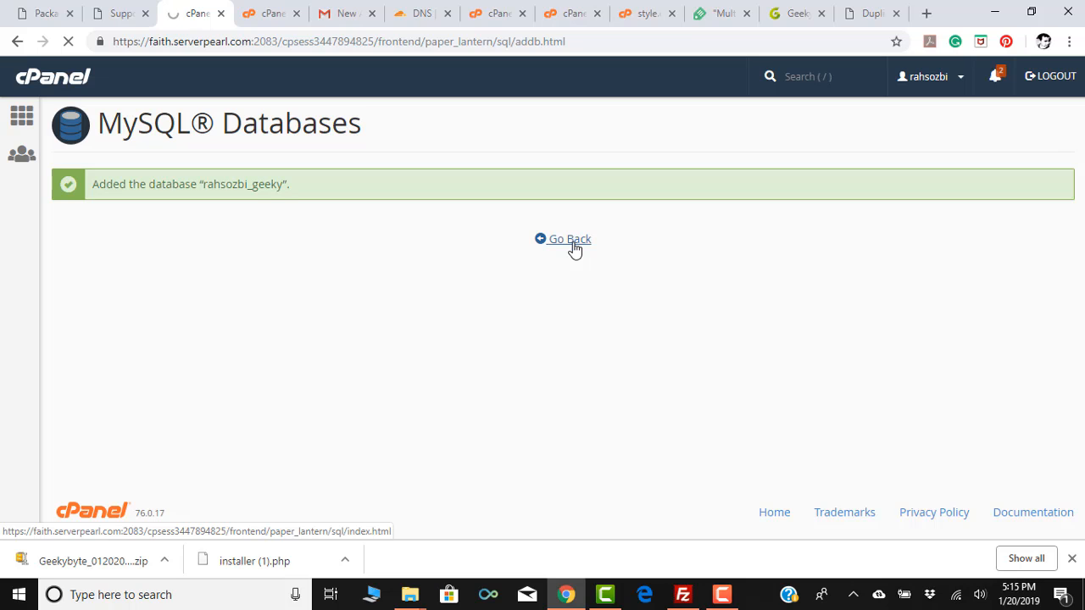
pyautogui.click(570, 241)
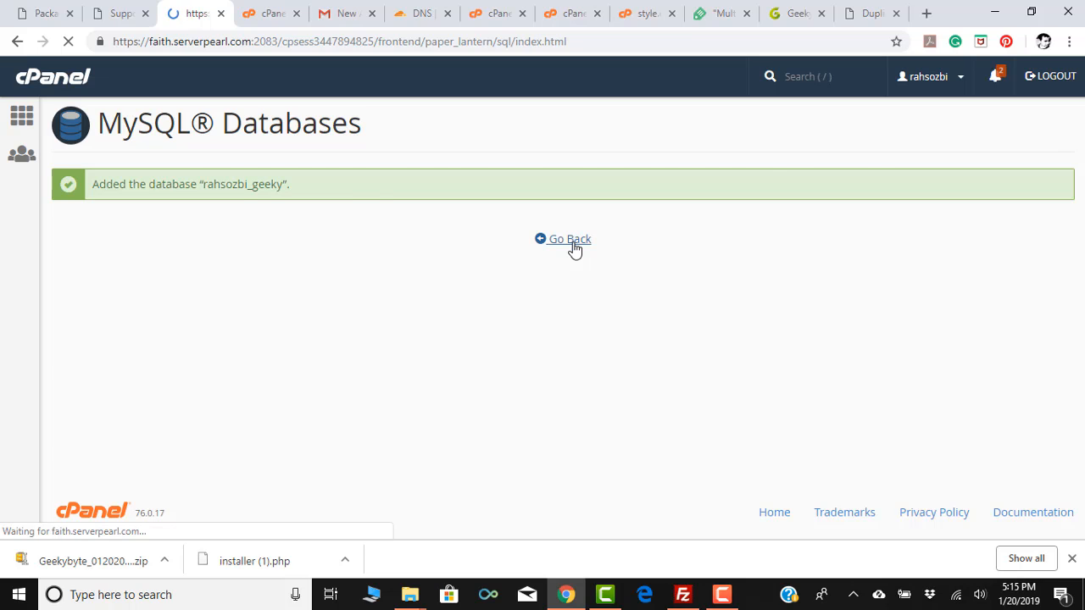
pyautogui.scroll(-1, 428, 230)
pyautogui.scroll(-4, 424, 230)
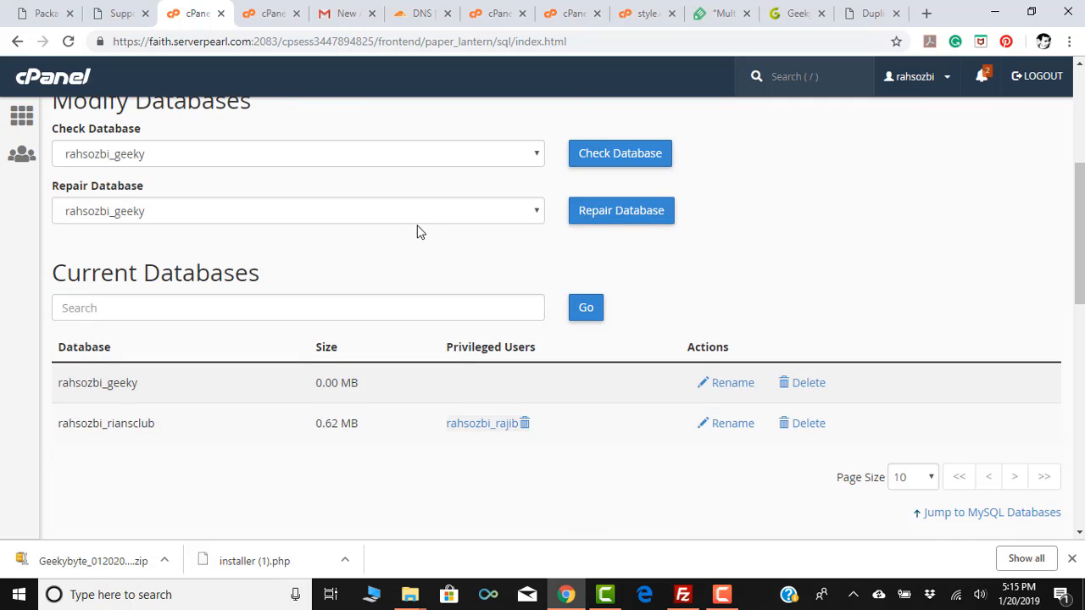
pyautogui.scroll(-4, 175, 326)
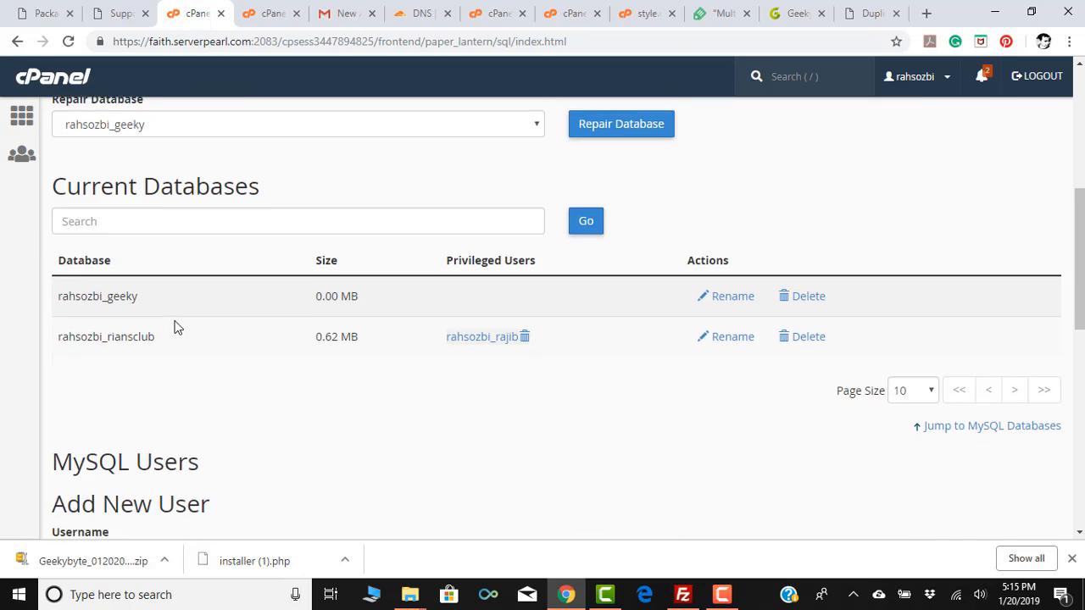
# Enter a new MySQL username and password and attempt to create the user.
pyautogui.click(175, 321)
pyautogui.write('r')
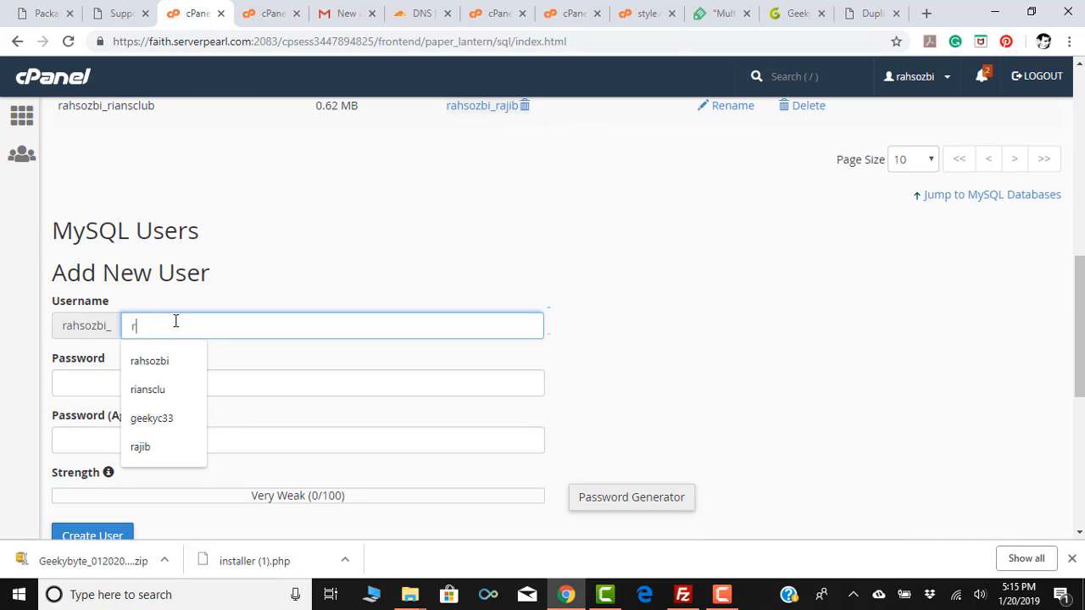
pyautogui.write('aj')
pyautogui.press('Tab')
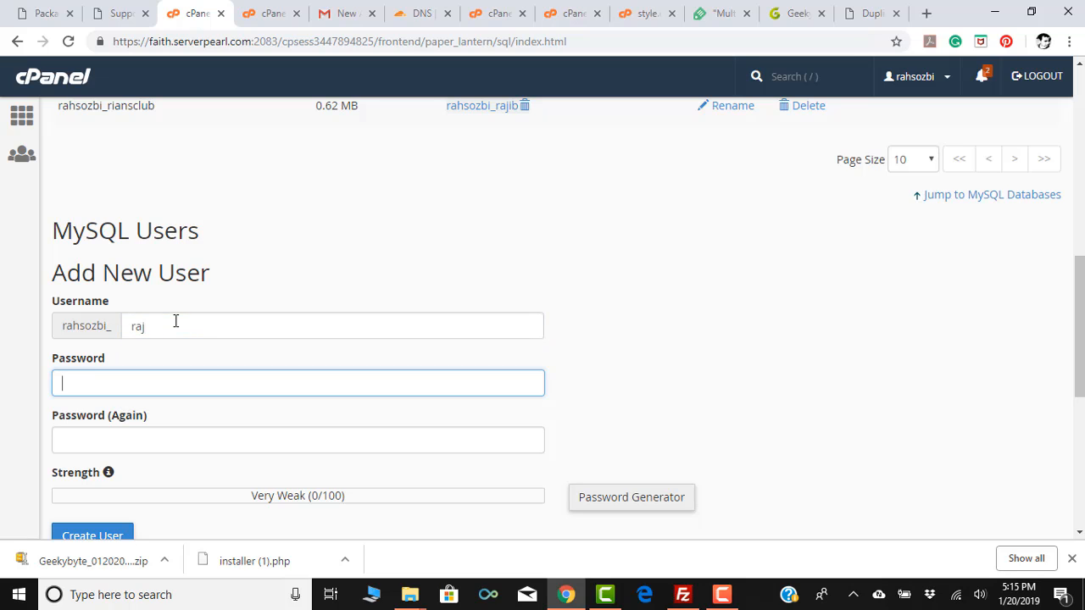
pyautogui.write('••')
pyautogui.press('BackSpace')
pyautogui.press('BackSpace')
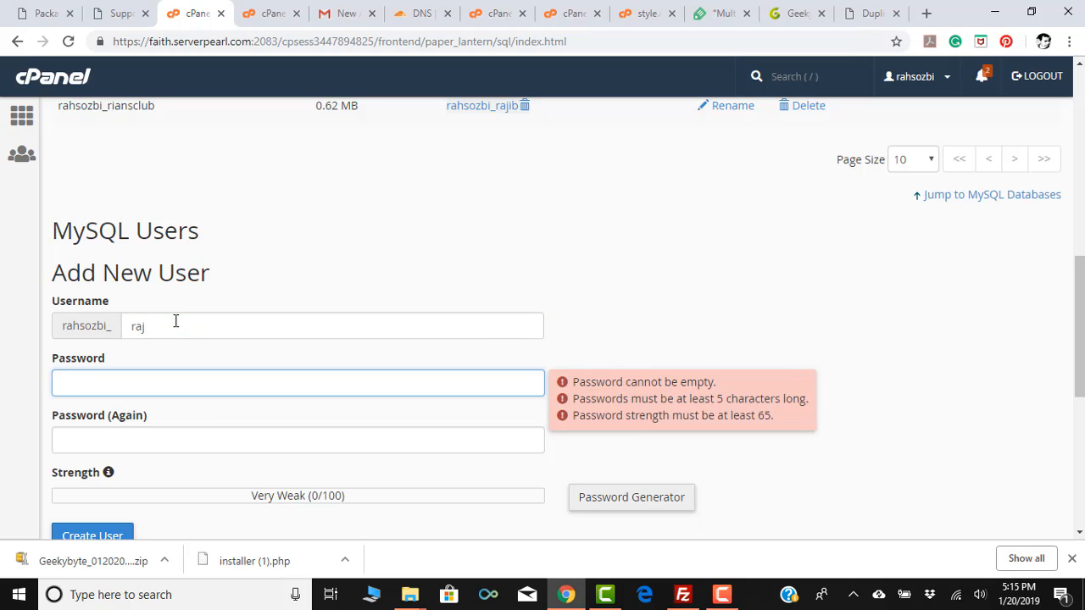
pyautogui.write('••••••••••')
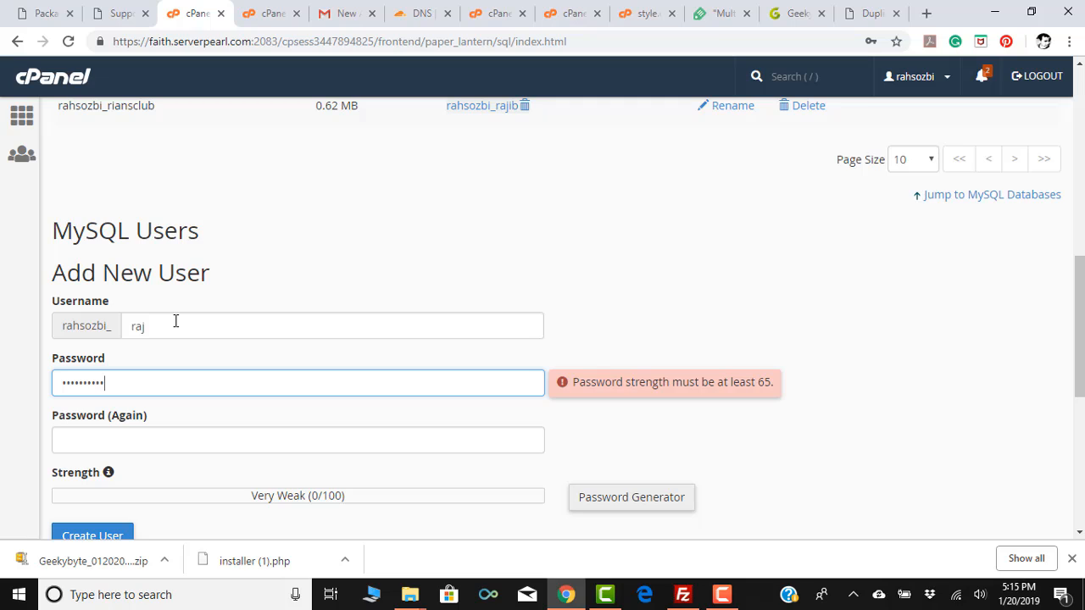
pyautogui.press('Tab')
pyautogui.write('•')
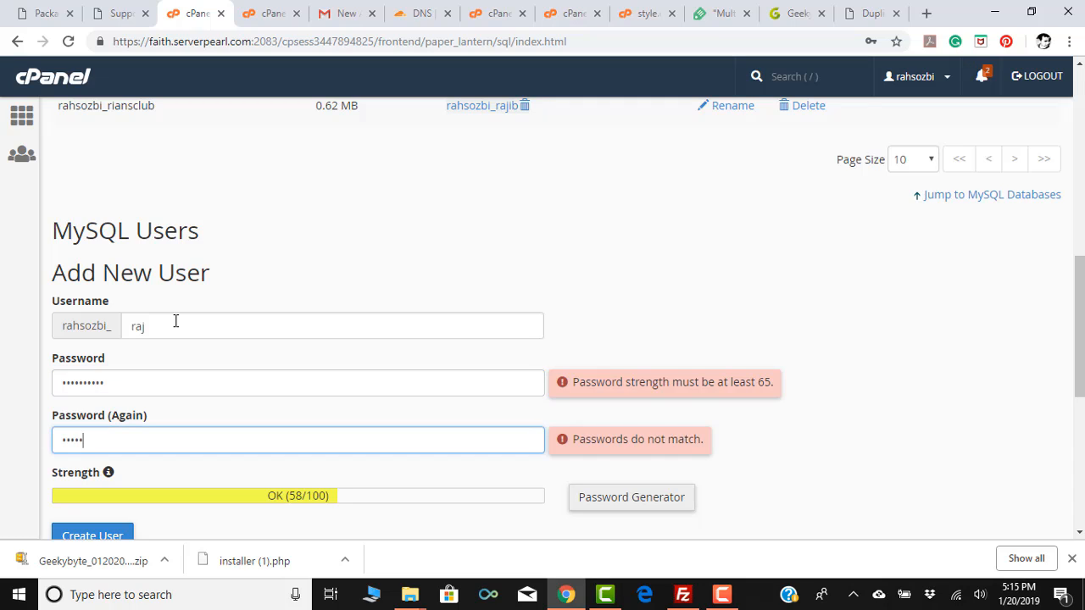
pyautogui.write('•••••••••')
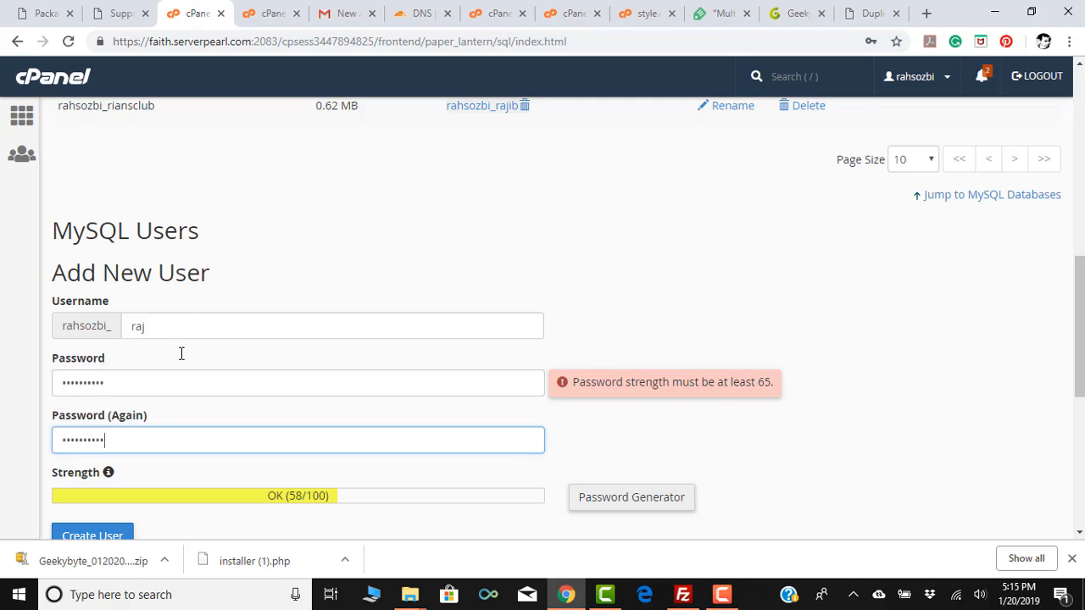
pyautogui.click(104, 540)
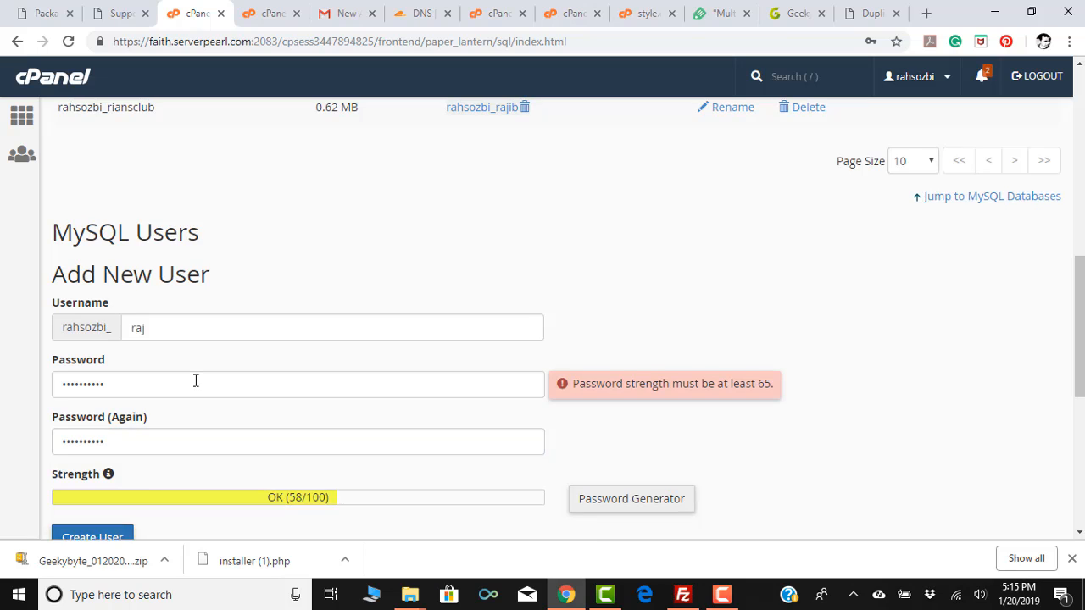
# Replace the password with a stronger one in both fields and create the user.
pyautogui.scroll(5, 195, 381)
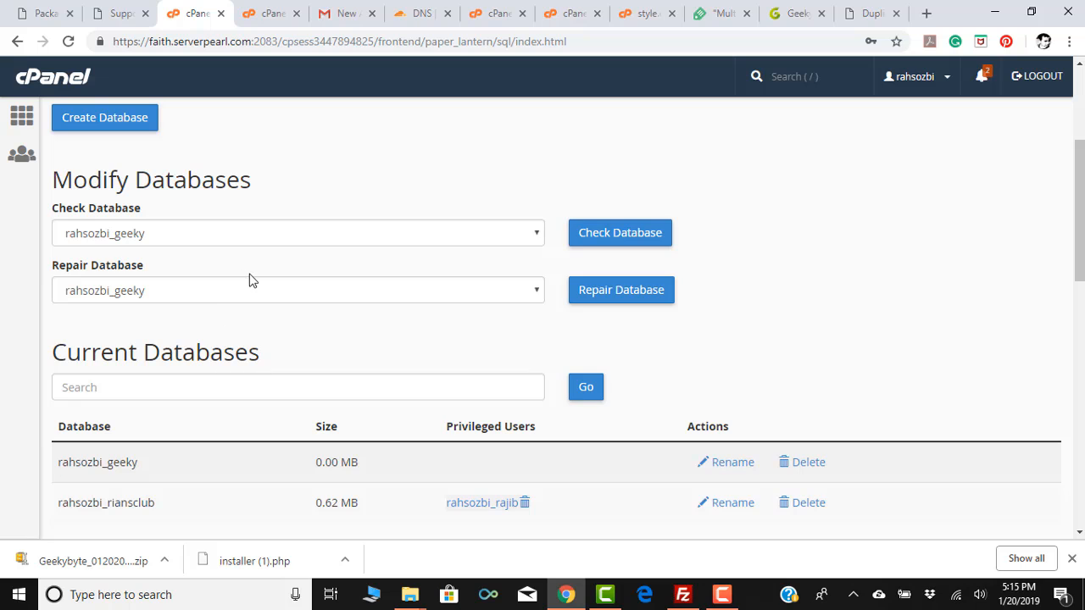
pyautogui.scroll(-5, 249, 280)
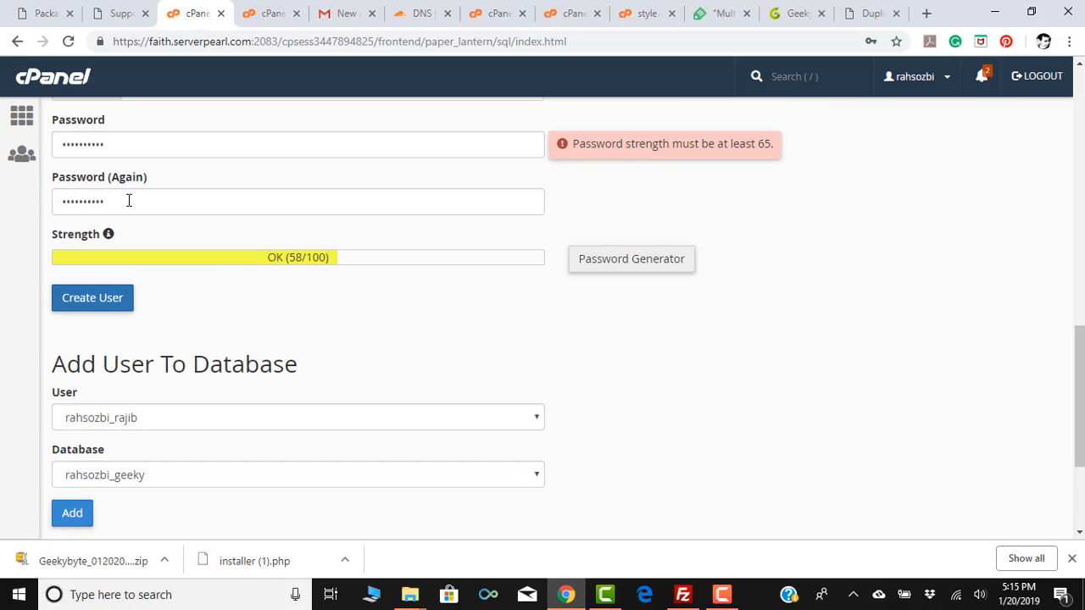
pyautogui.scroll(2, 127, 203)
pyautogui.moveTo(118, 304); pyautogui.dragTo(9, 293)
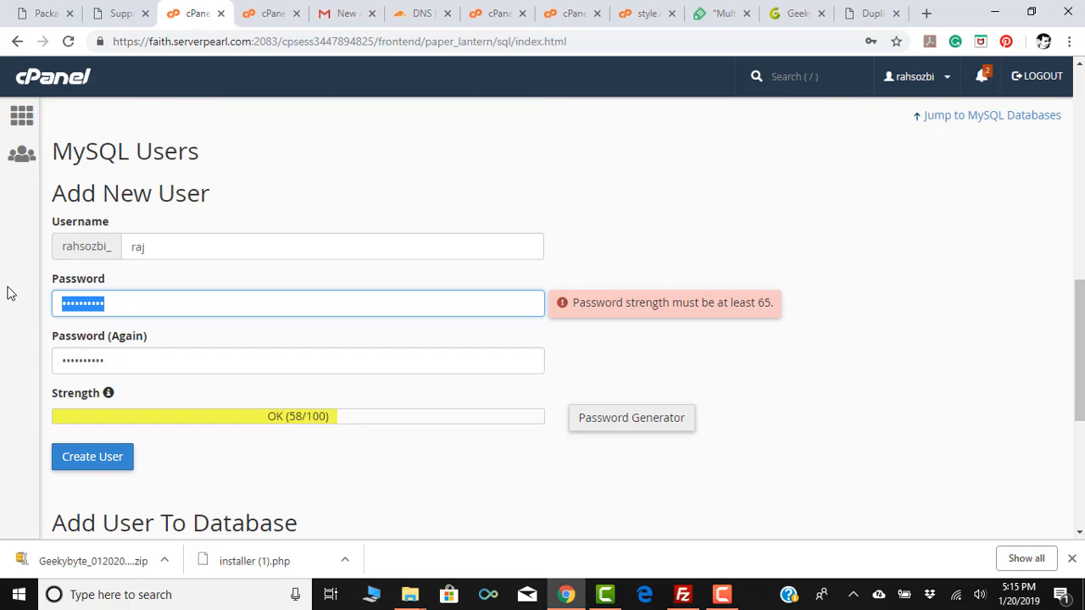
pyautogui.write('*****')
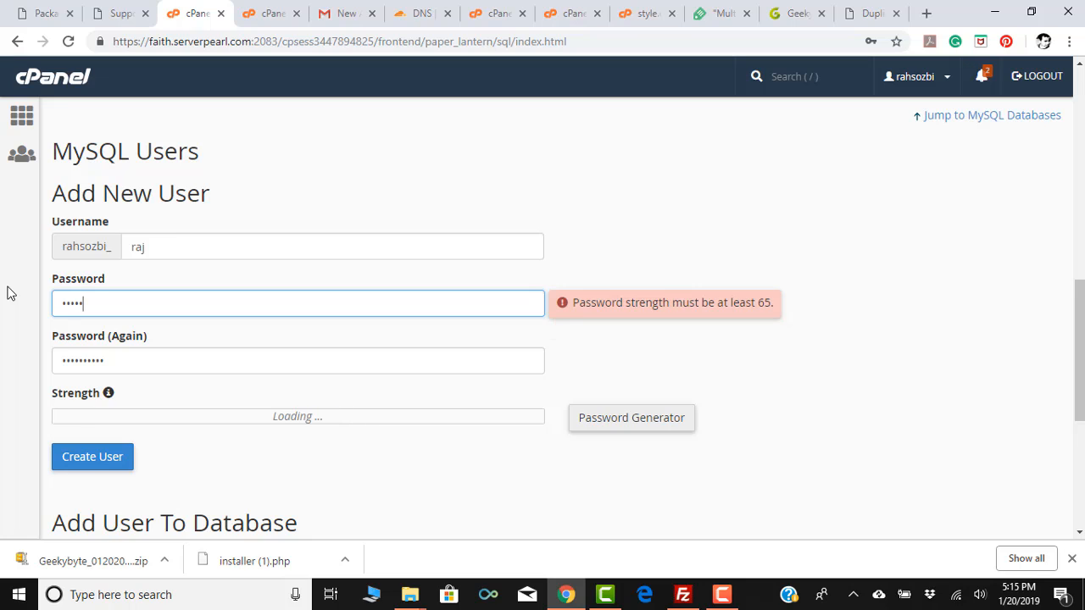
pyautogui.write('*')
pyautogui.press('Tab')
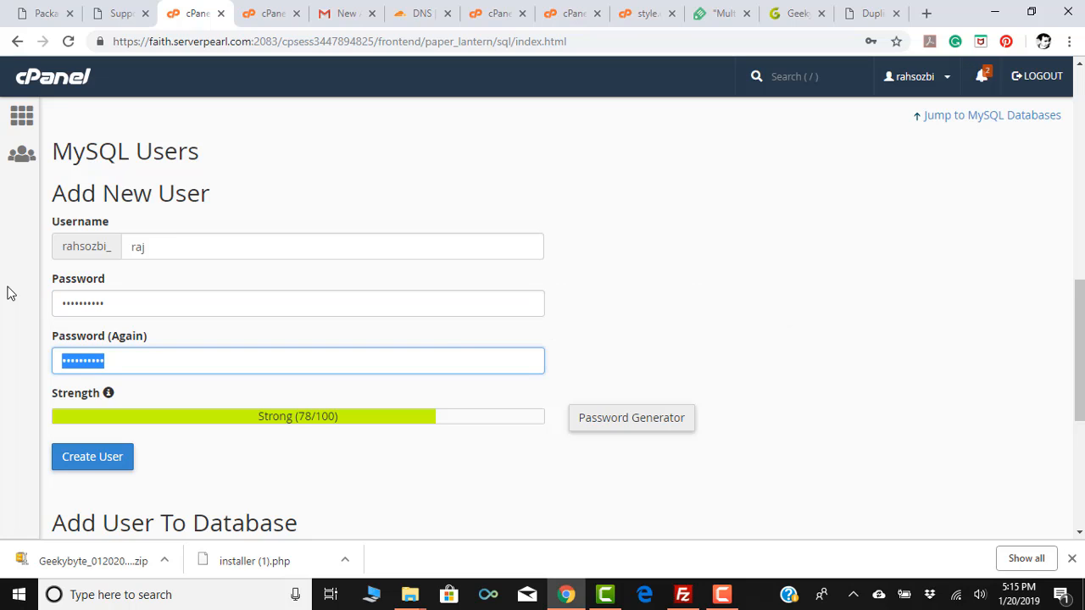
pyautogui.write('******')
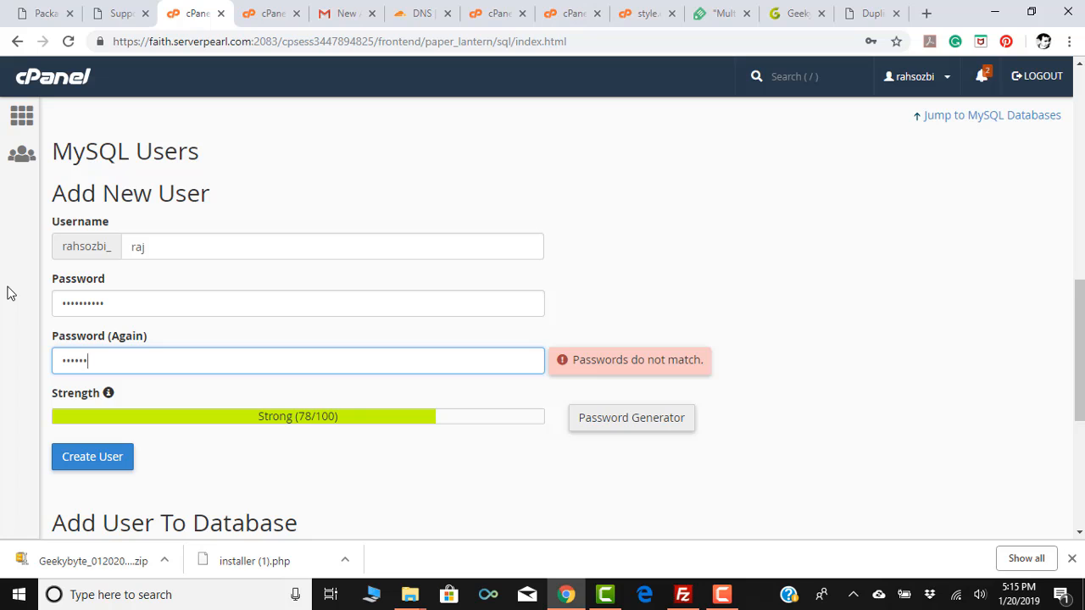
pyautogui.write('*')
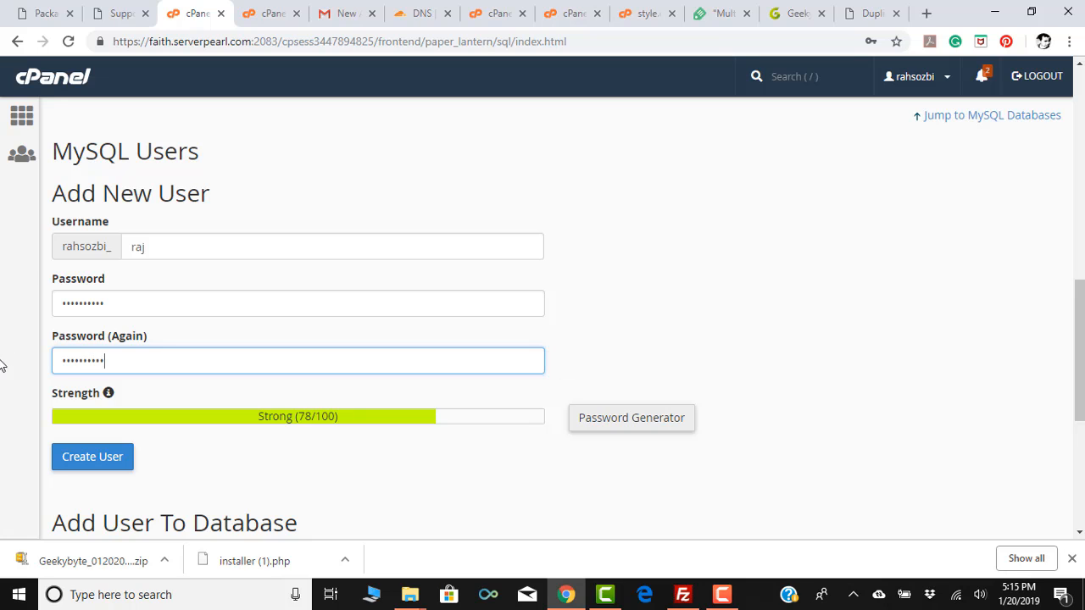
pyautogui.click(90, 460)
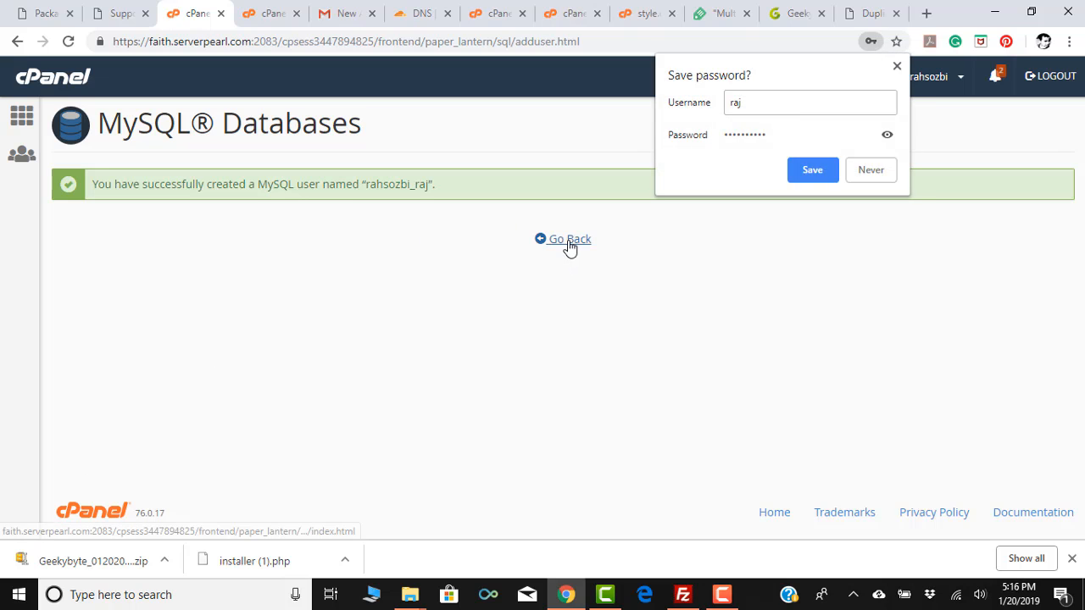
pyautogui.click(567, 241)
# Add the new MySQL user to the rahsozbi_geeky database.
pyautogui.scroll(-5, 418, 332)
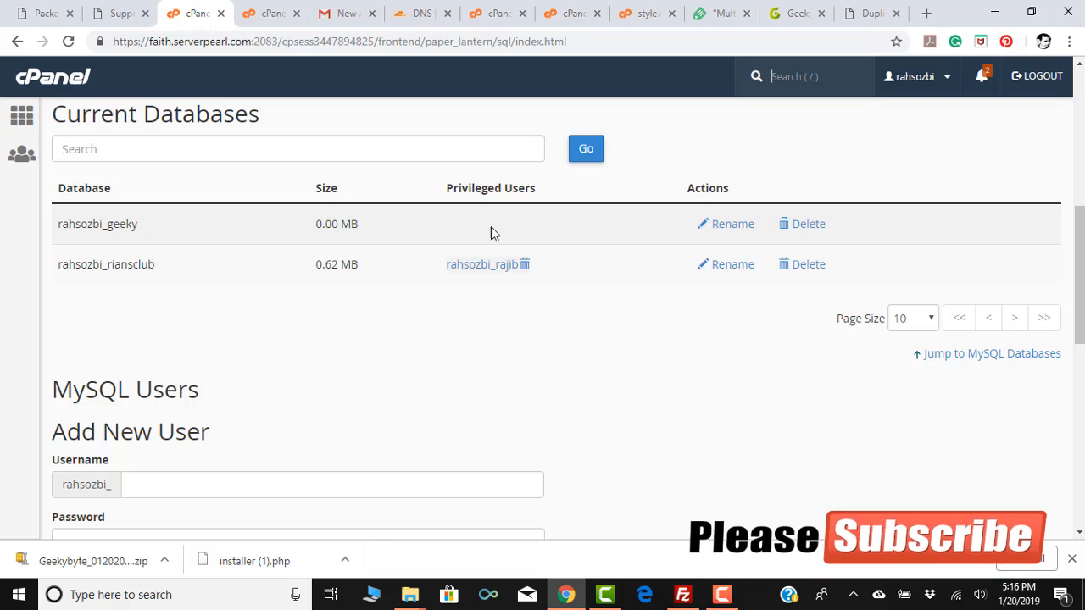
pyautogui.scroll(-5, 224, 294)
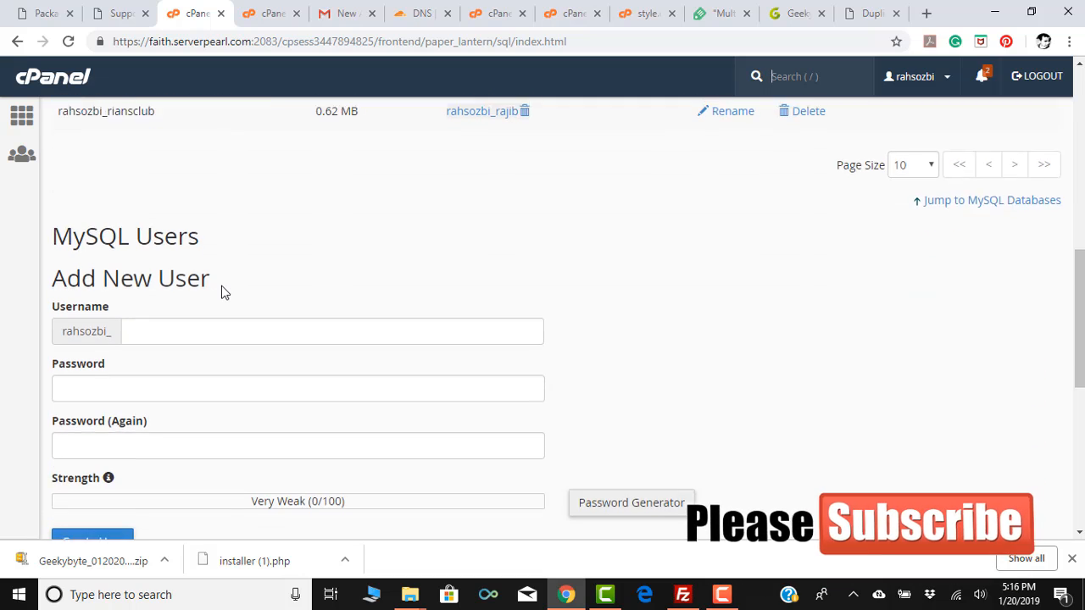
pyautogui.scroll(-1, 236, 277)
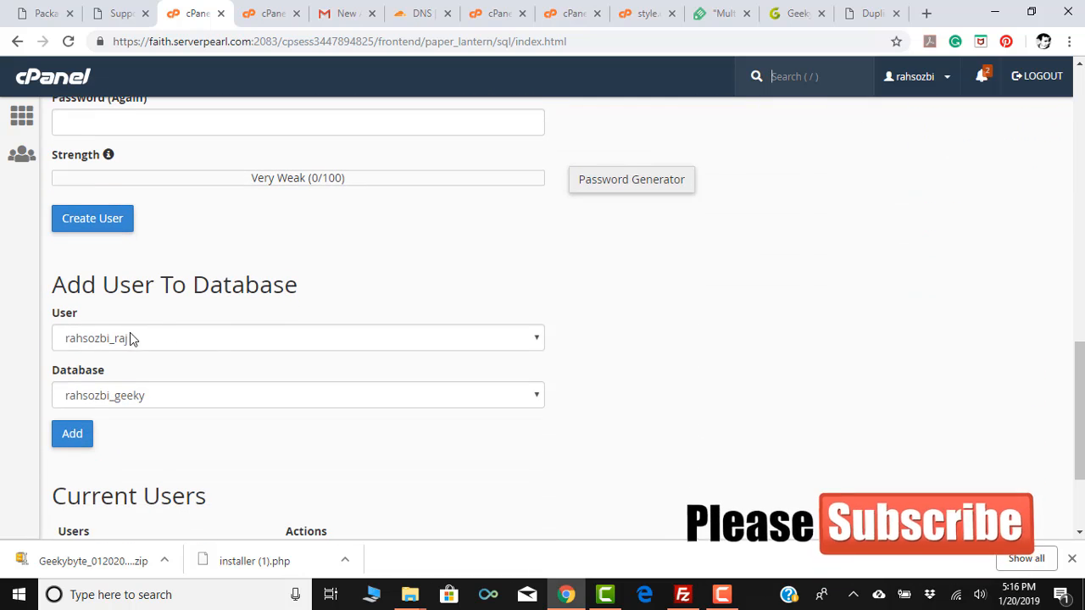
pyautogui.click(145, 333)
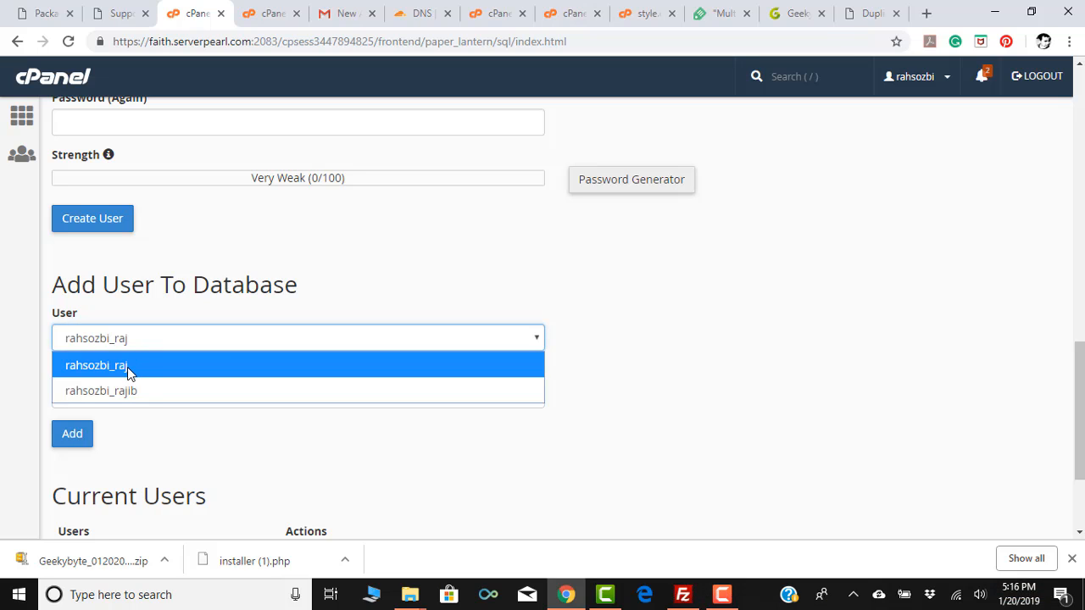
pyautogui.click(127, 367)
pyautogui.click(184, 394)
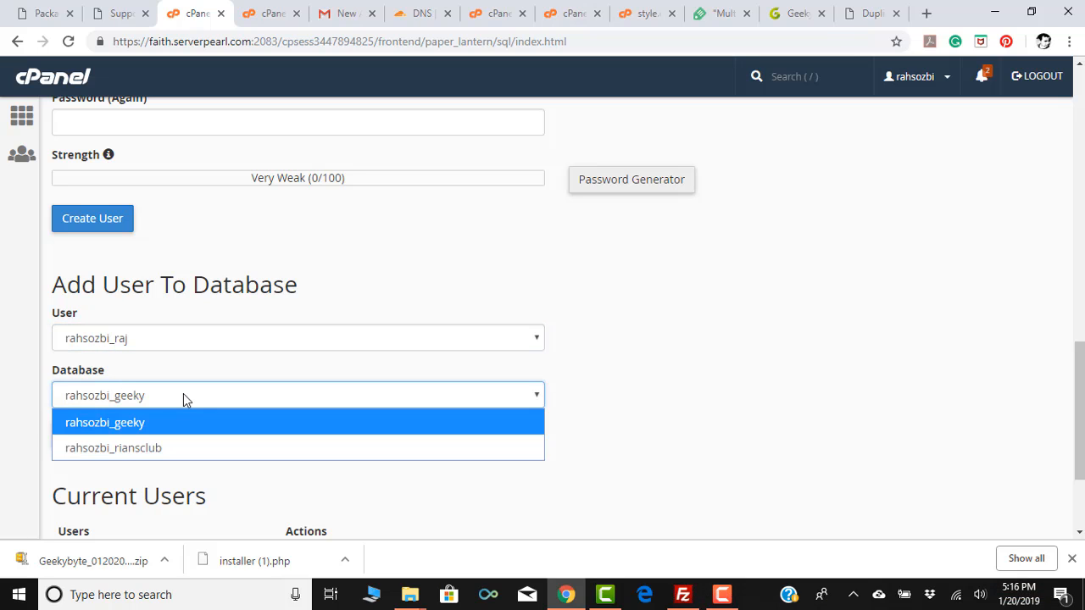
pyautogui.click(183, 394)
pyautogui.click(129, 434)
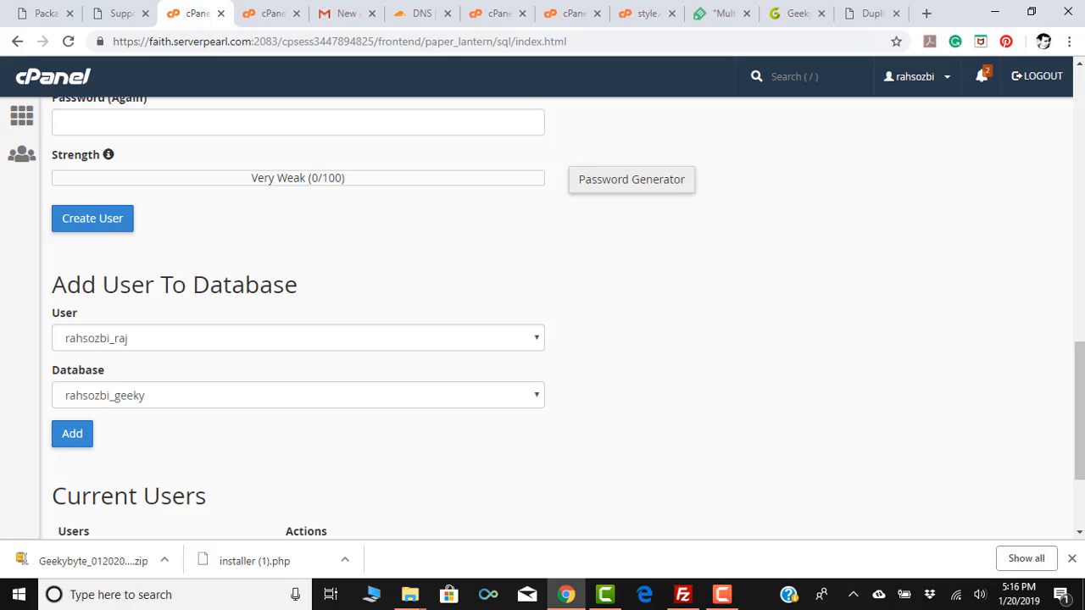
pyautogui.click(67, 446)
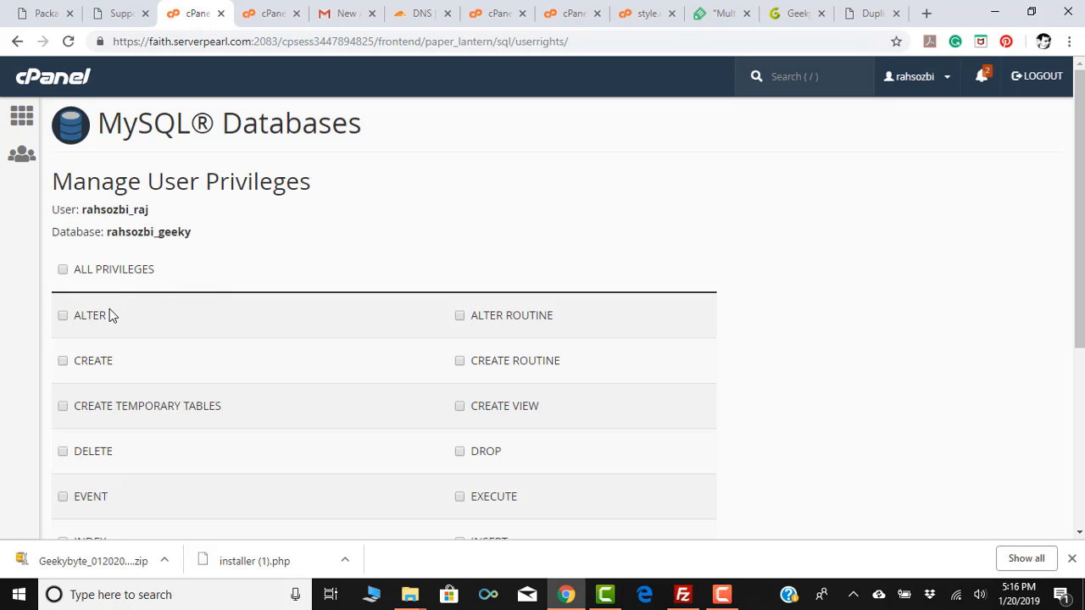
# Grant the user ALL PRIVILEGES on the database and save the changes.
pyautogui.click(63, 270)
pyautogui.scroll(-4, 449, 199)
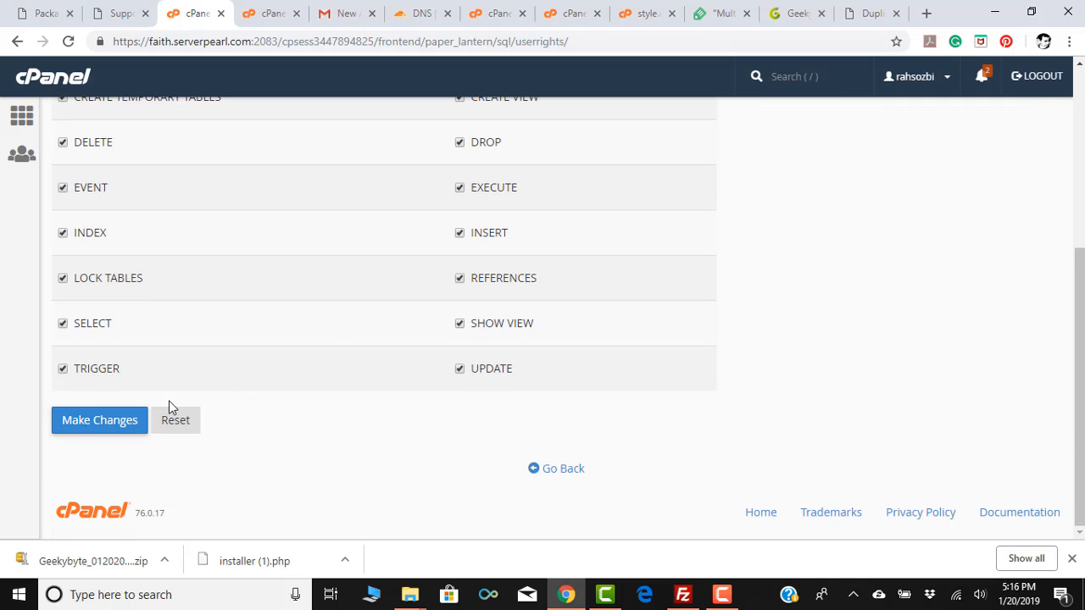
pyautogui.click(105, 424)
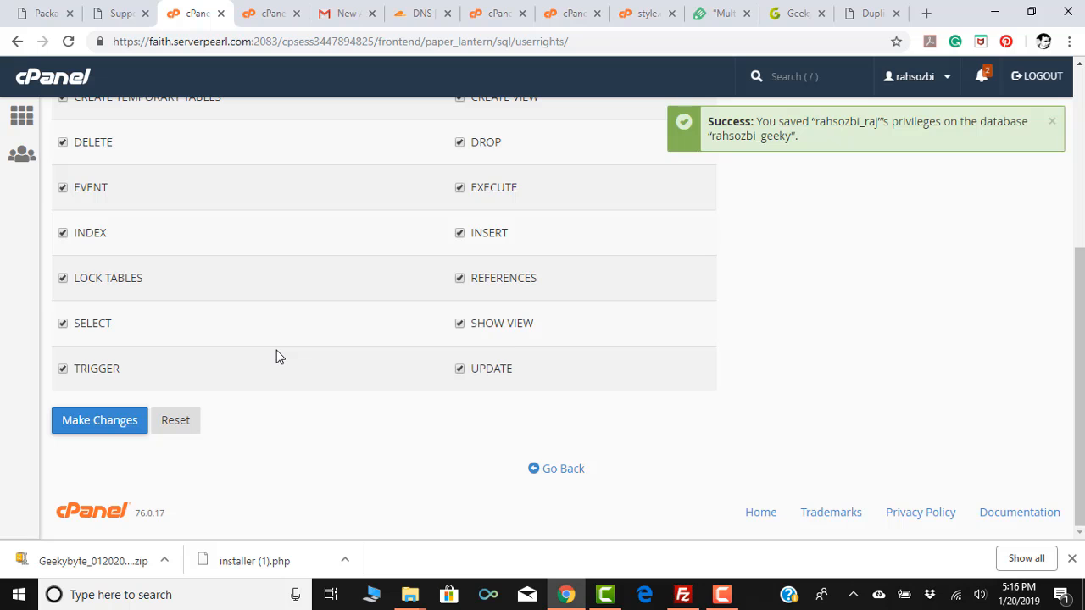
pyautogui.click(869, 14)
# Keep Config Files set to Create New under Options and begin extracting the archive.
pyautogui.scroll(-1, 490, 288)
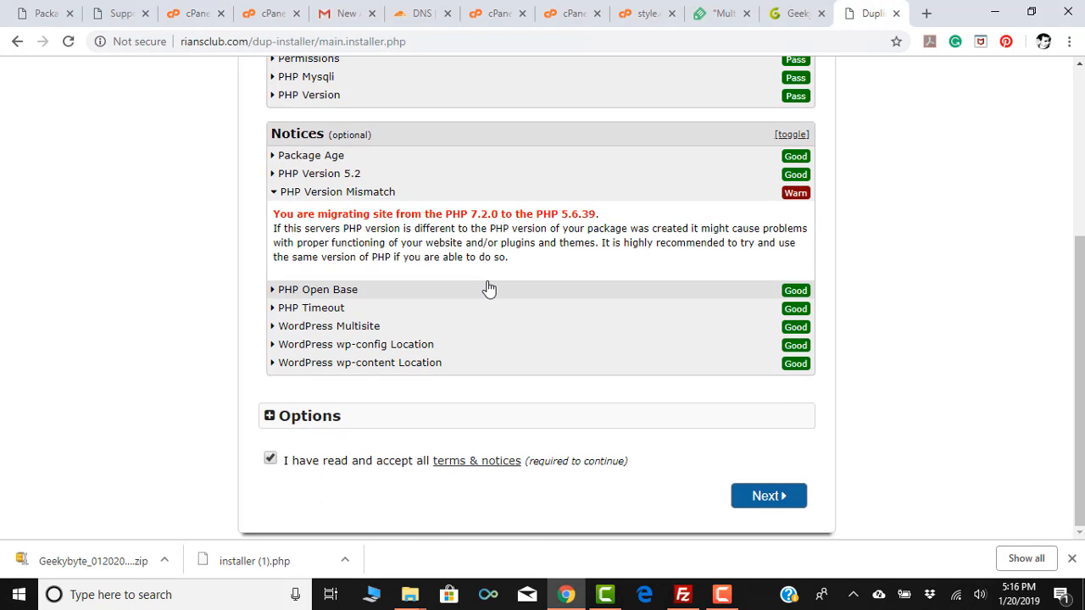
pyautogui.click(268, 416)
pyautogui.scroll(-3, 312, 316)
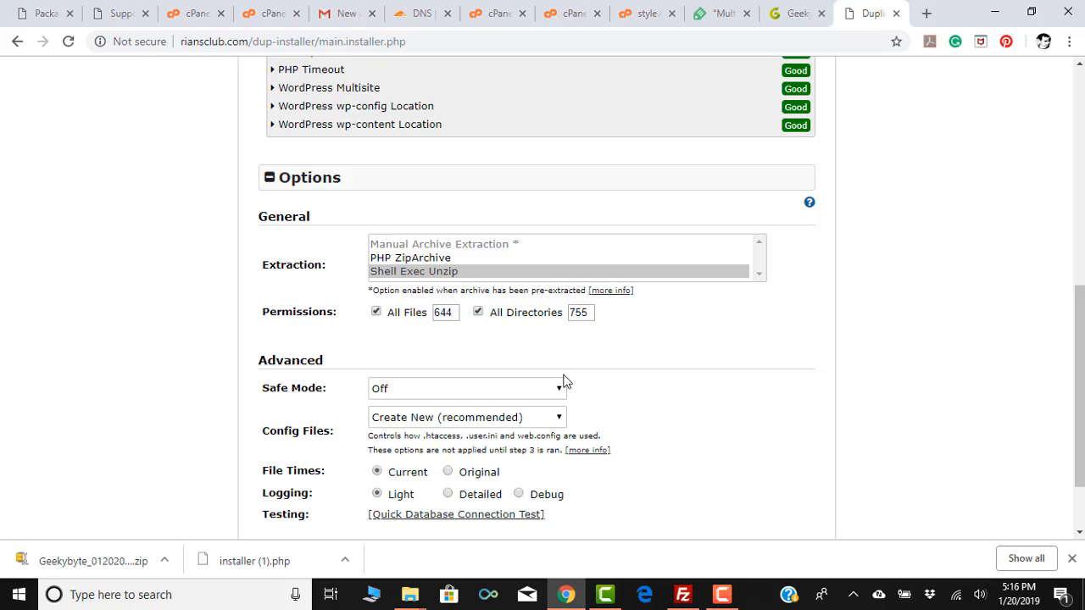
pyautogui.scroll(-1, 610, 356)
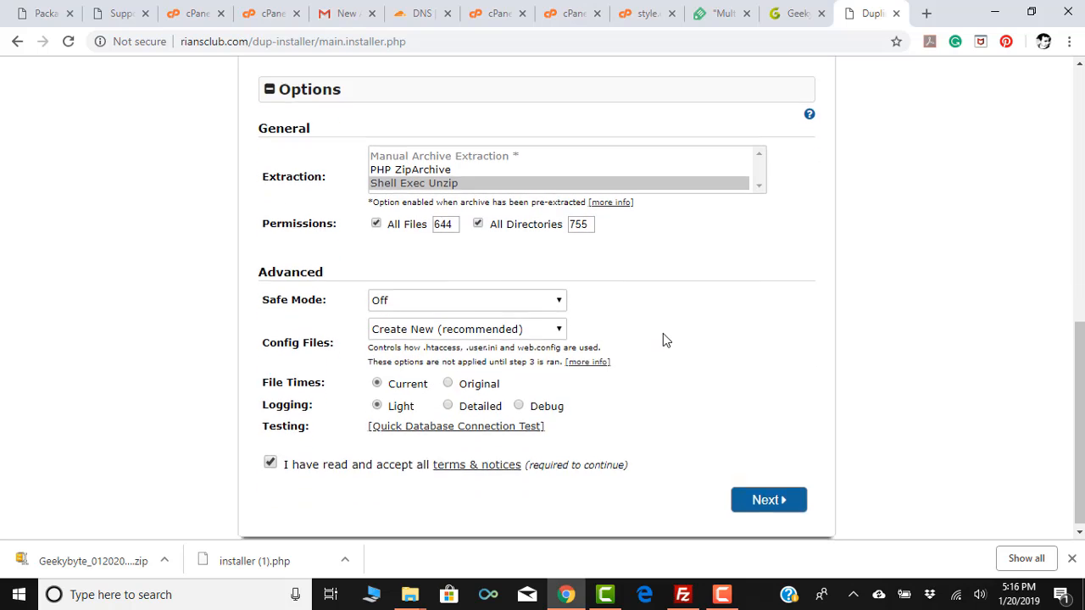
pyautogui.click(552, 328)
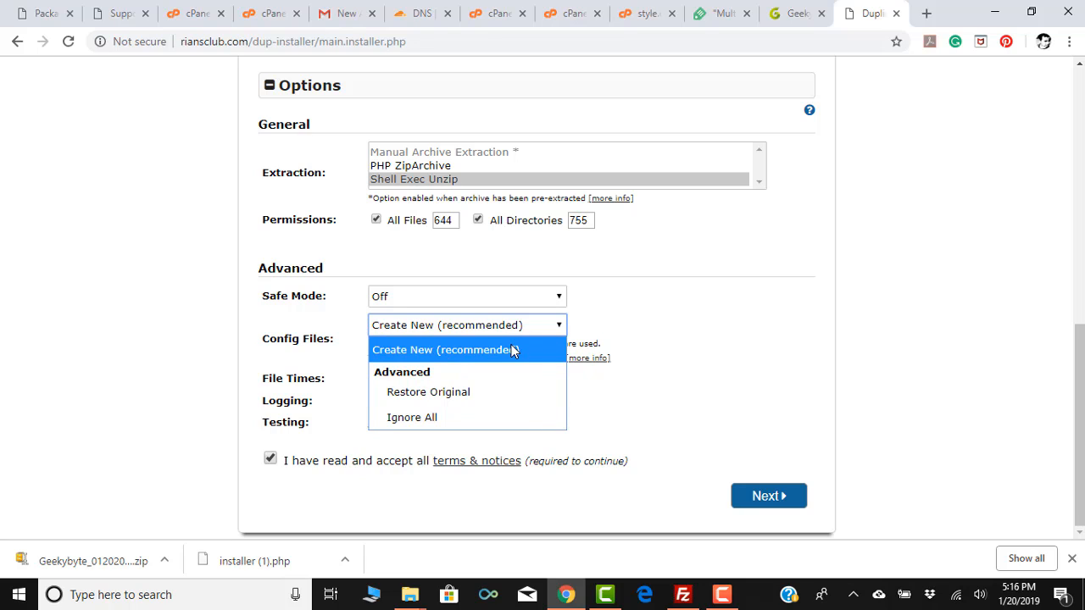
pyautogui.click(709, 316)
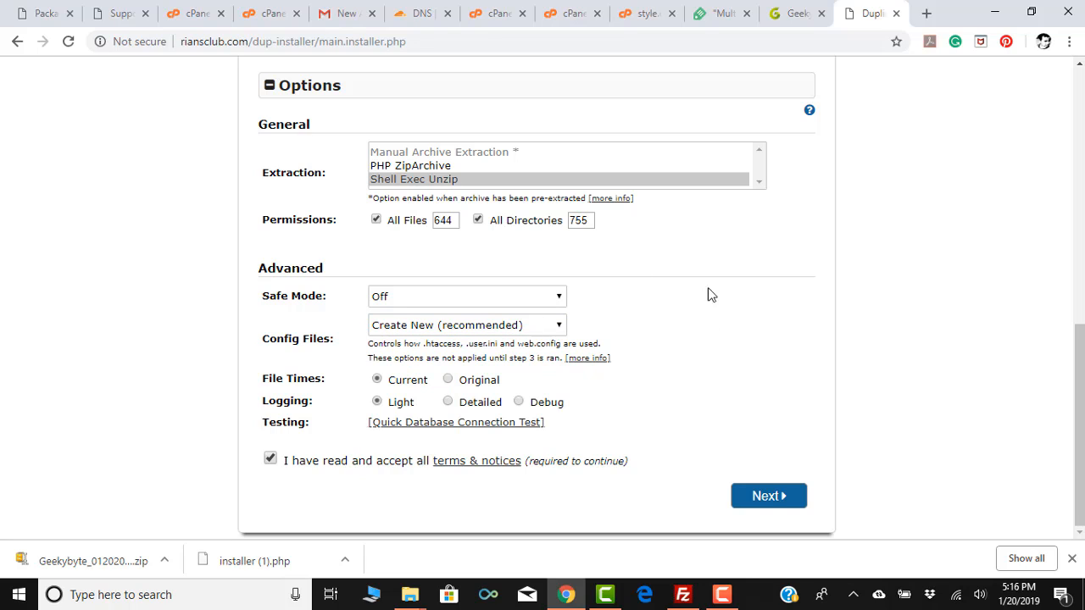
pyautogui.click(772, 496)
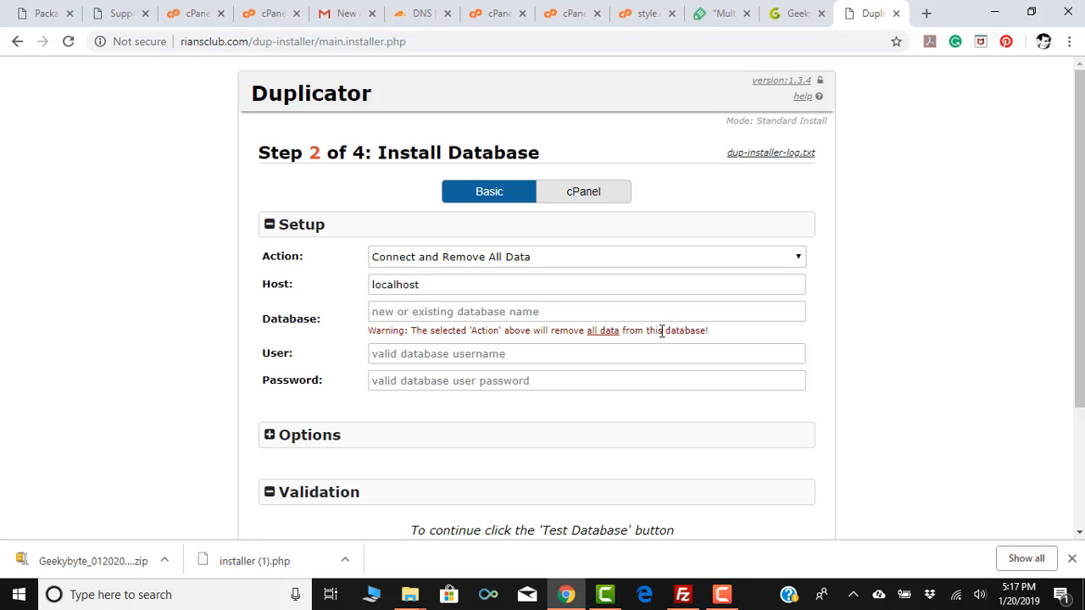
# Confirm 'Connect and Remove All Data' as the Step 2 database action on localhost.
pyautogui.click(422, 262)
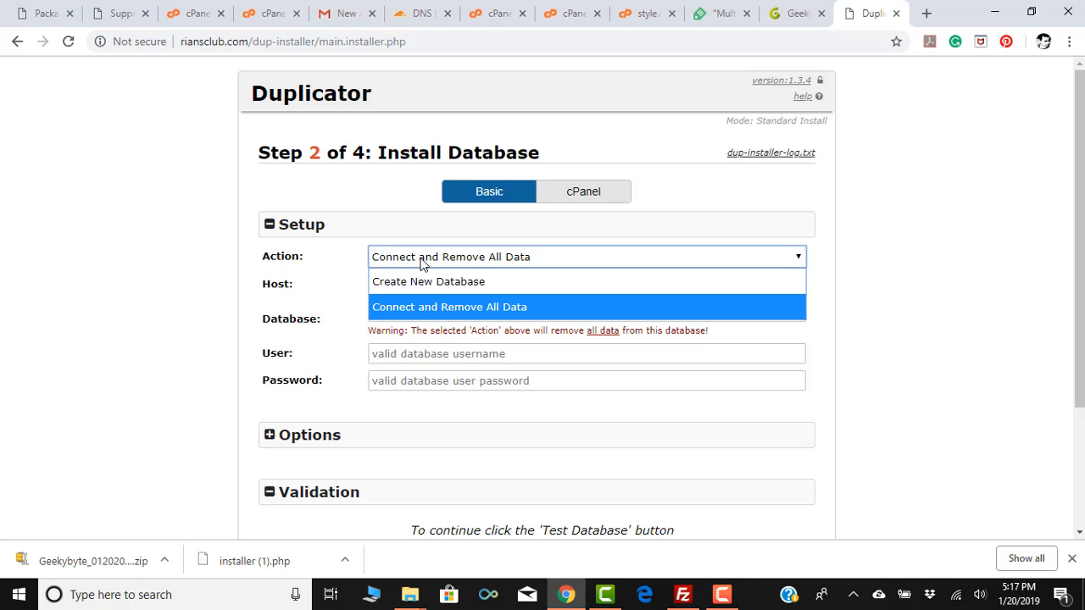
pyautogui.click(422, 262)
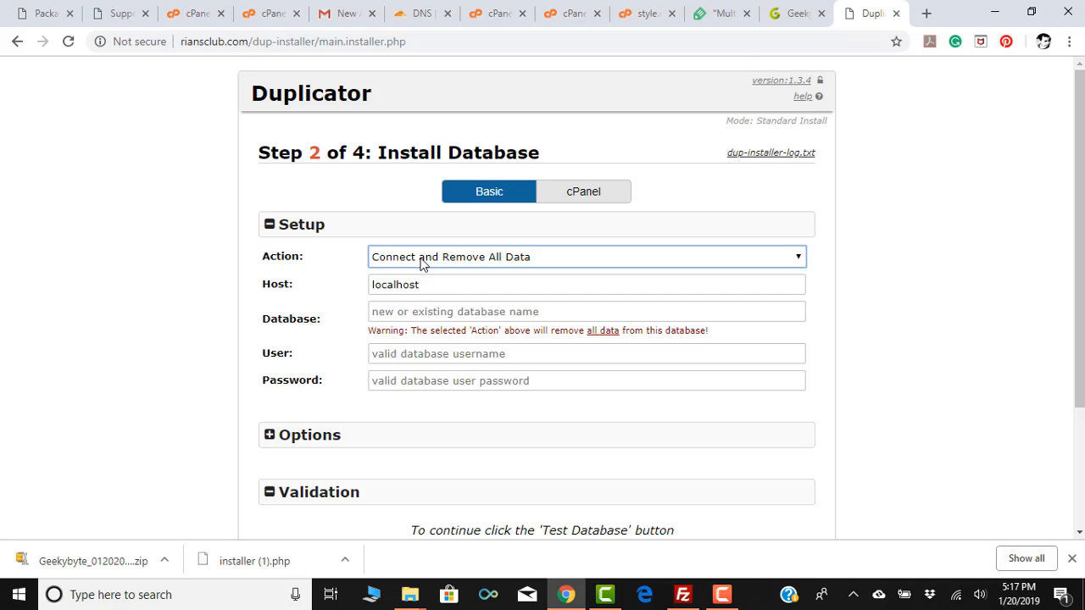
pyautogui.click(473, 265)
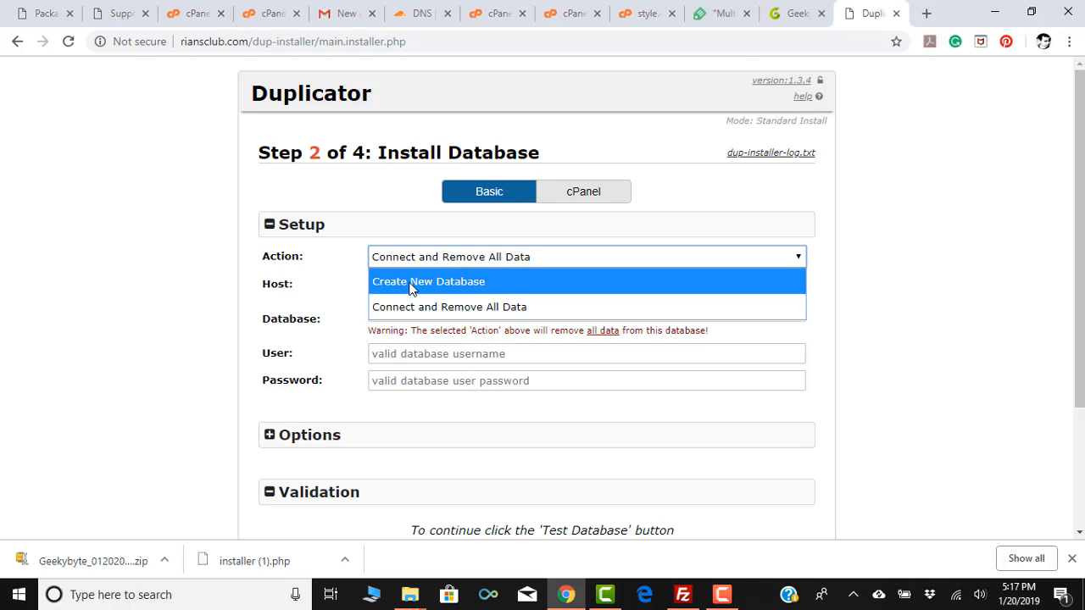
pyautogui.click(466, 307)
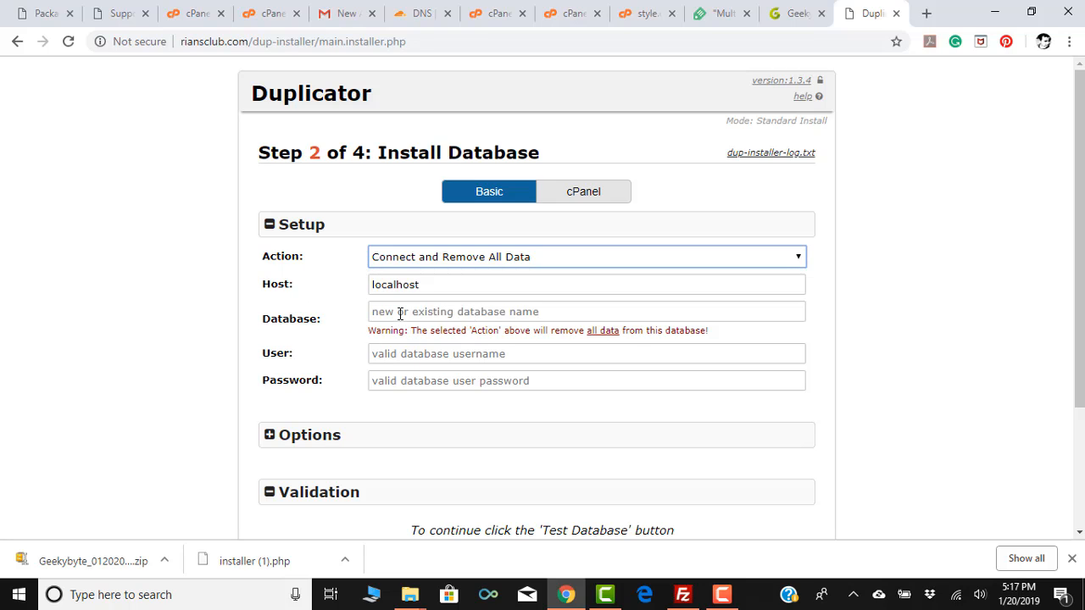
pyautogui.click(400, 313)
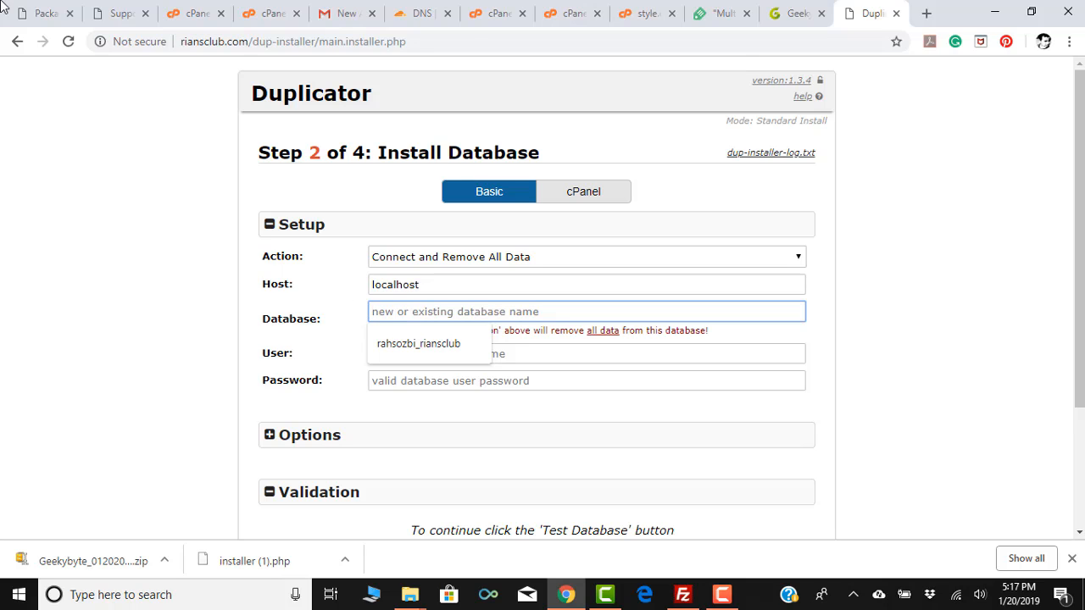
# Copy the new empty database's name from cPanel into the installer's Database field.
pyautogui.click(198, 14)
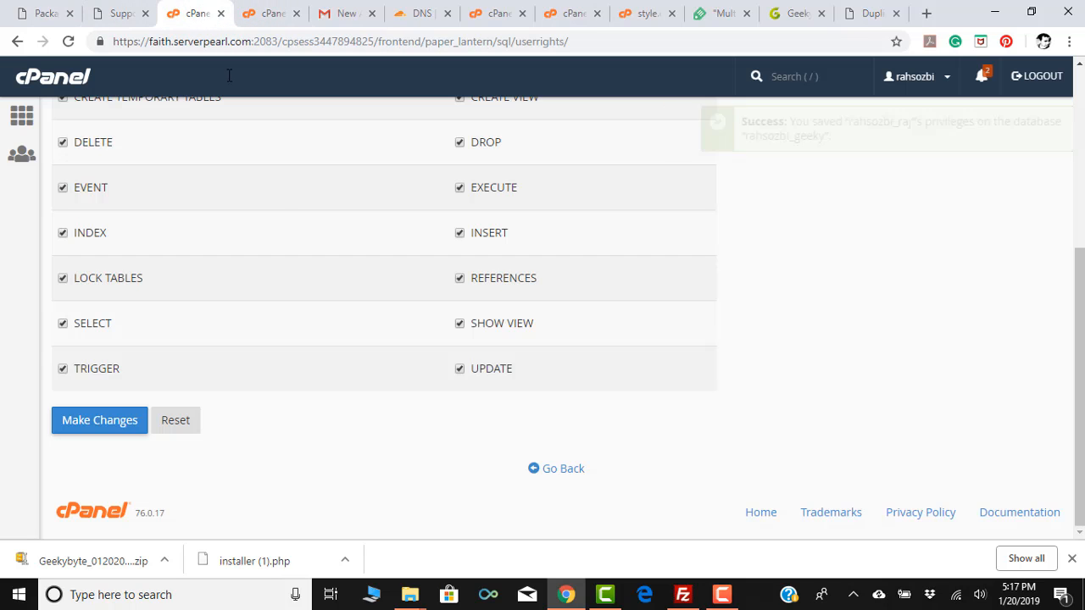
pyautogui.click(573, 470)
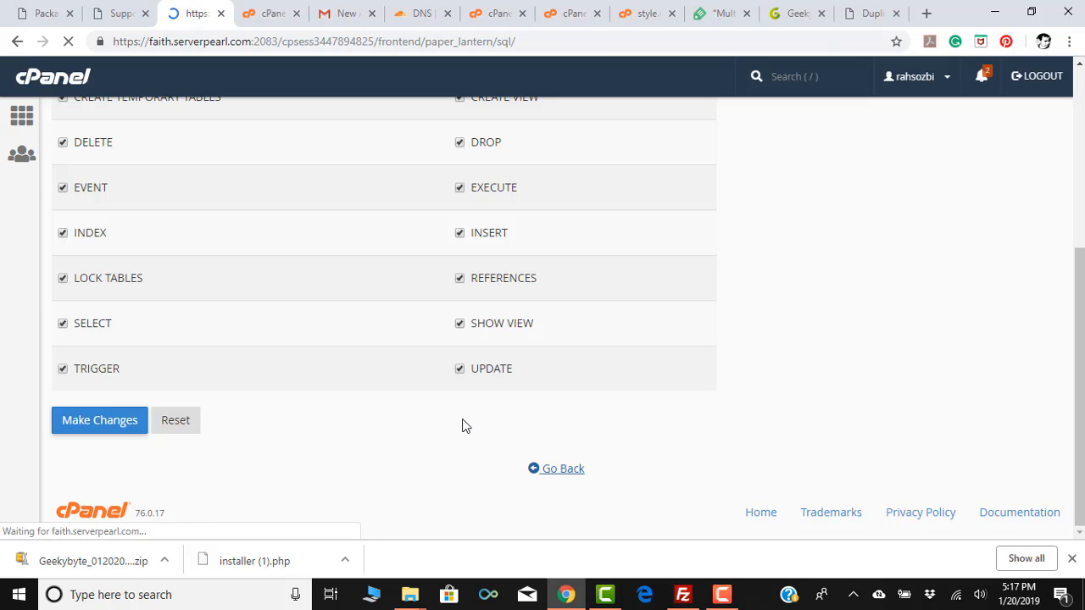
pyautogui.scroll(-3, 449, 356)
pyautogui.scroll(-3, 442, 316)
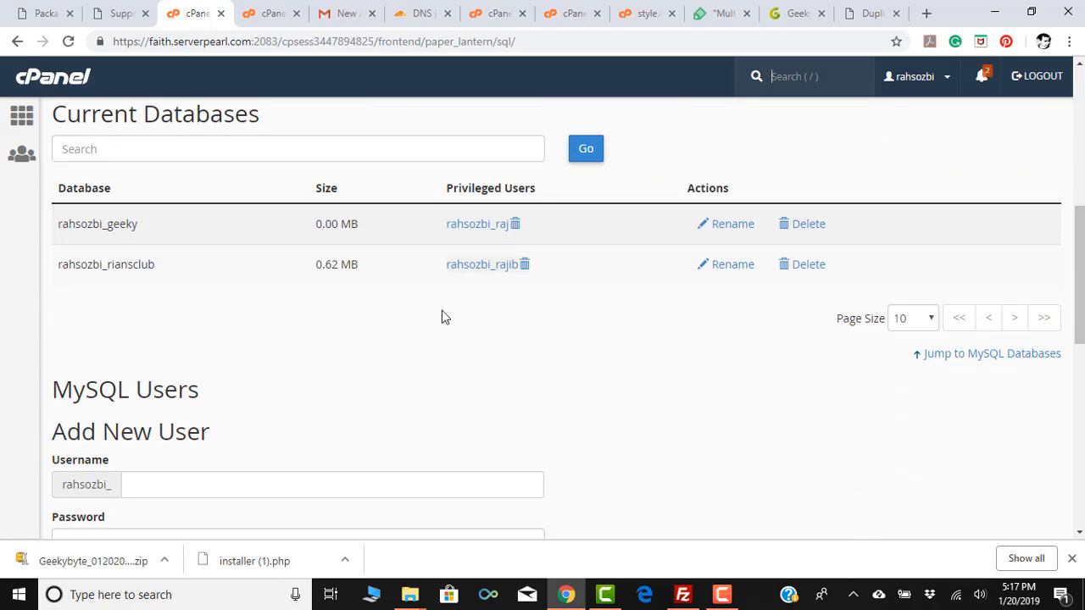
pyautogui.moveTo(138, 224); pyautogui.dragTo(59, 222)
pyautogui.hotkey('ctrl', 'c')
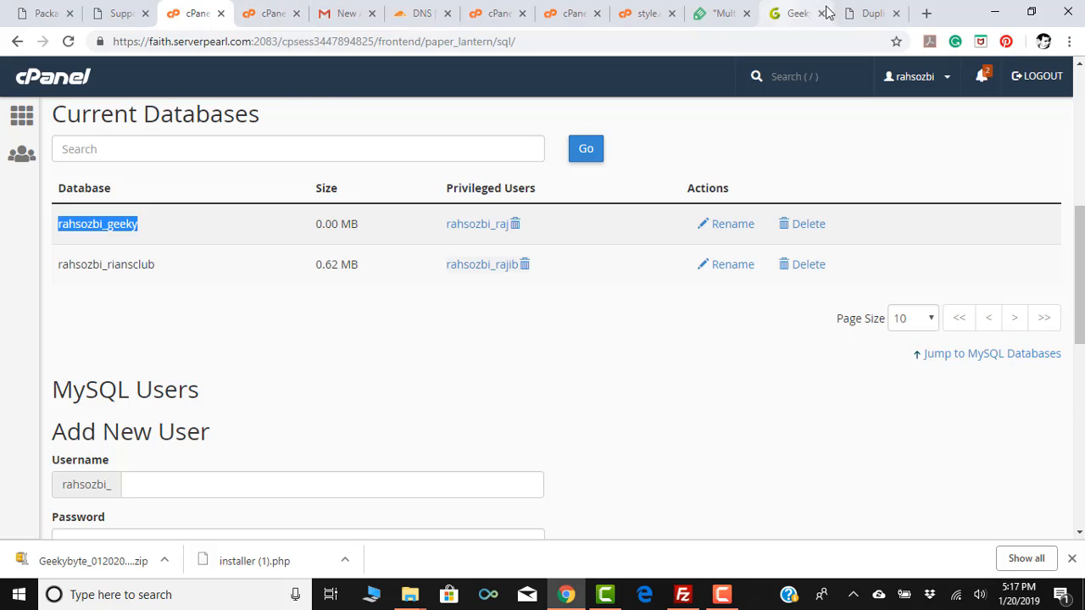
pyautogui.click(866, 13)
pyautogui.click(415, 311)
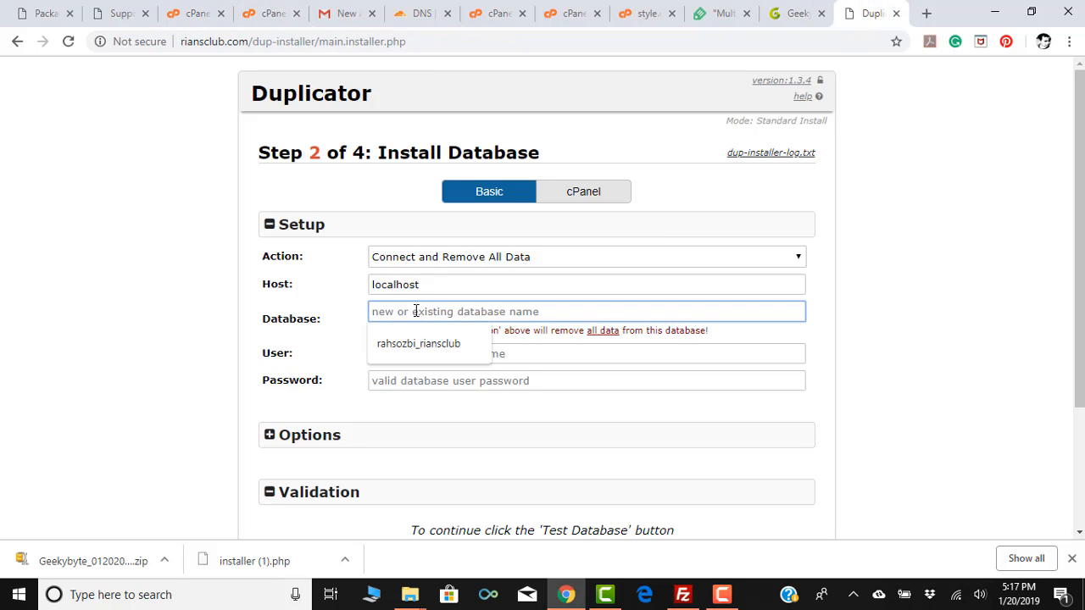
pyautogui.hotkey('ctrl', 'v')
pyautogui.click(417, 352)
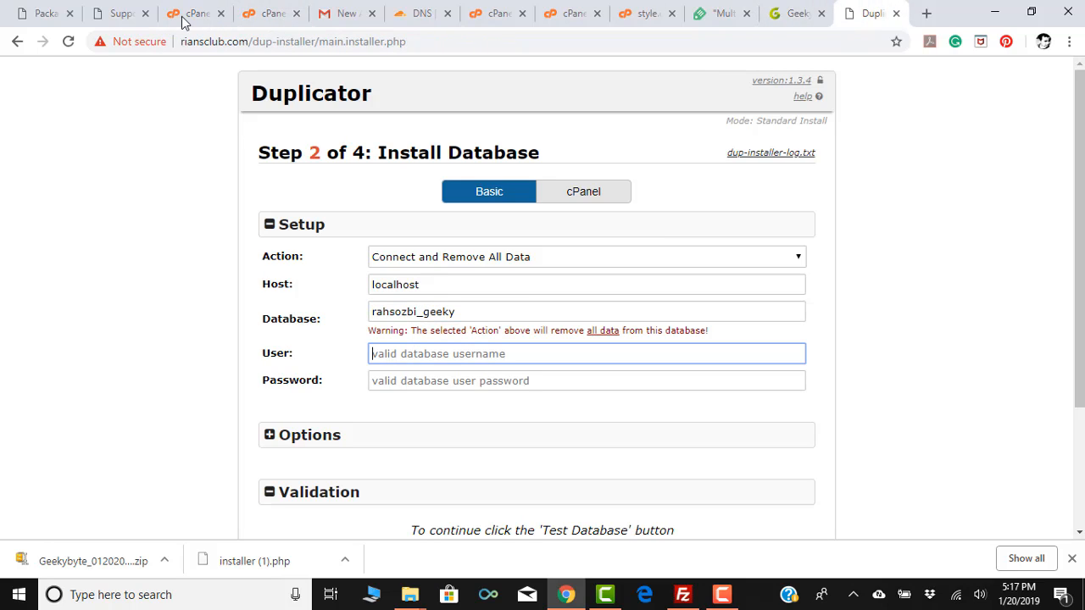
# Copy the database's privileged user name from cPanel's Current Databases list.
pyautogui.click(121, 15)
pyautogui.click(192, 12)
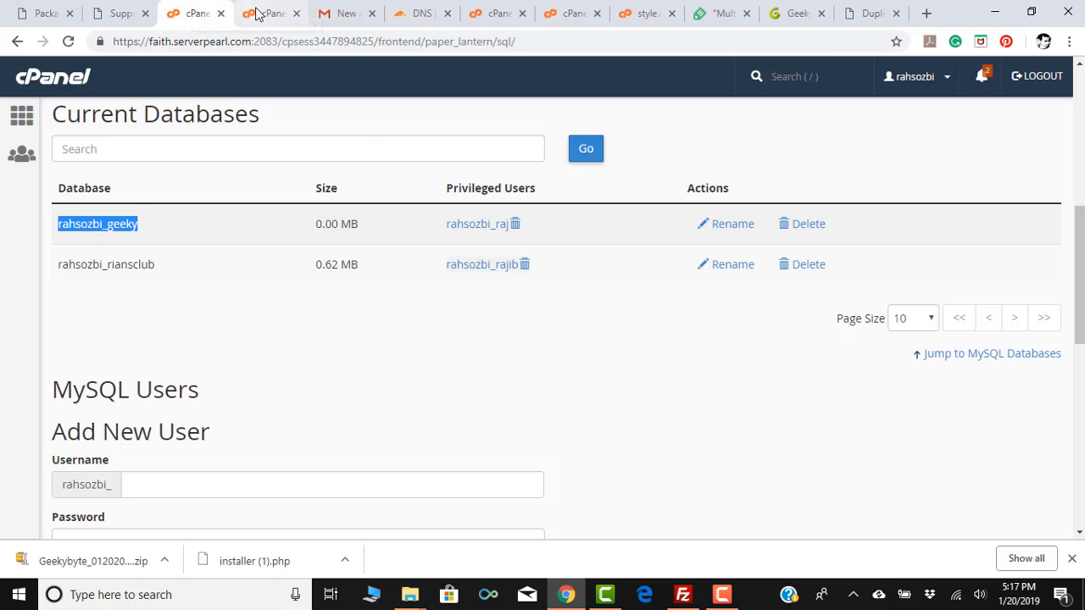
pyautogui.moveTo(441, 230); pyautogui.dragTo(504, 244)
pyautogui.hotkey('ctrl', 'c')
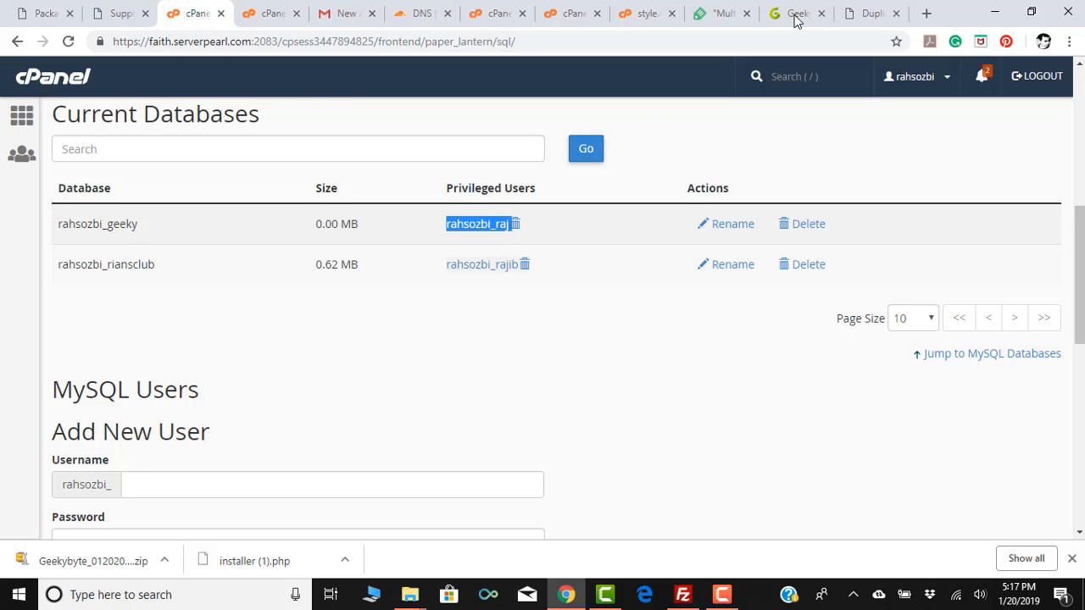
# Fill in the installer's database user name, without the leading space, and its password.
pyautogui.click(868, 13)
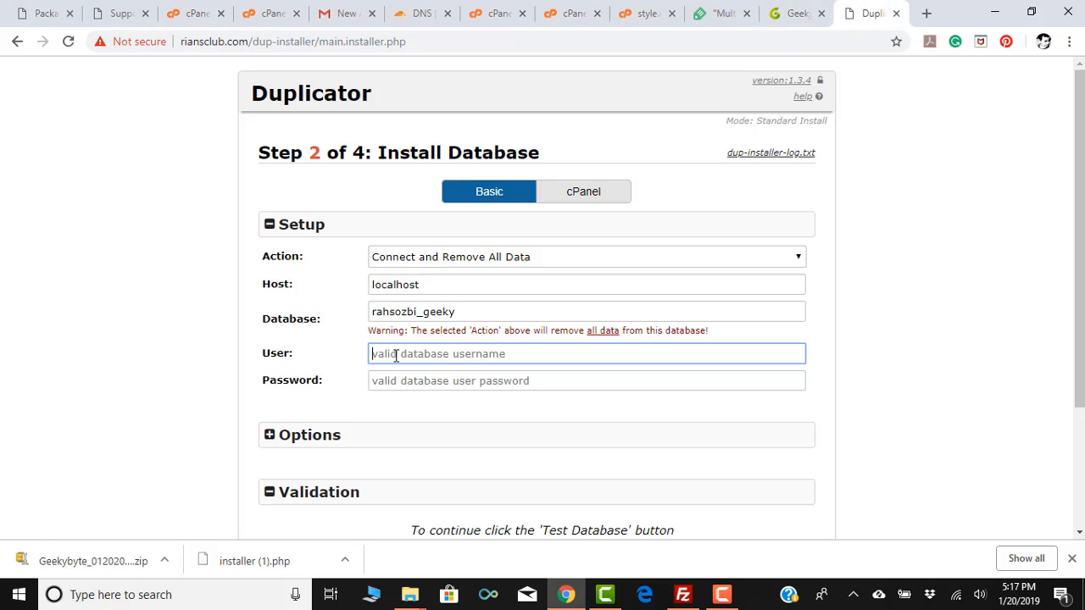
pyautogui.hotkey('ctrl', 'v')
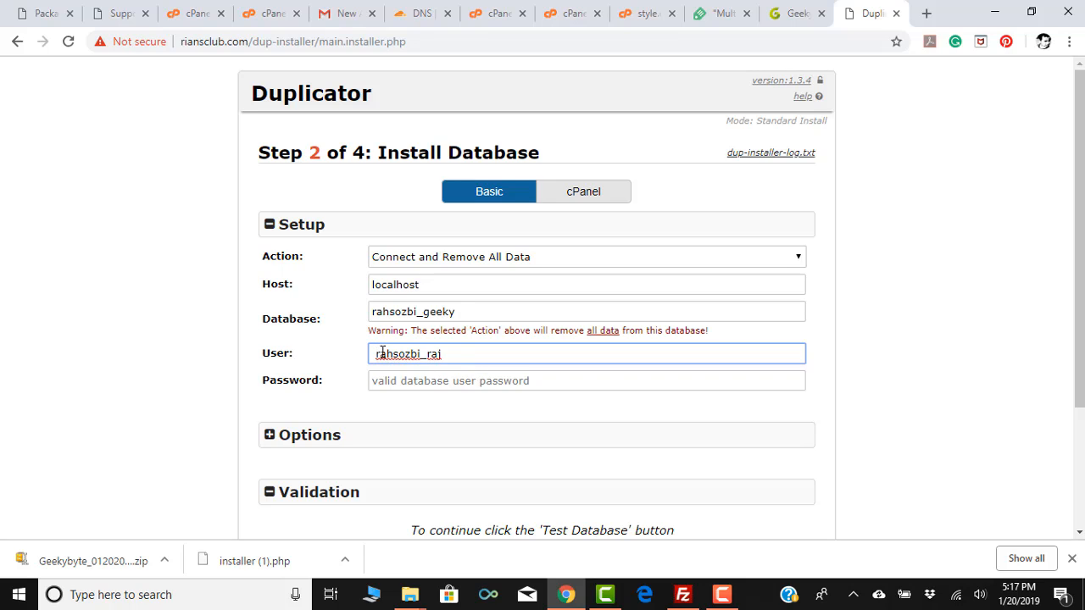
pyautogui.press('Home')
pyautogui.press('Delete')
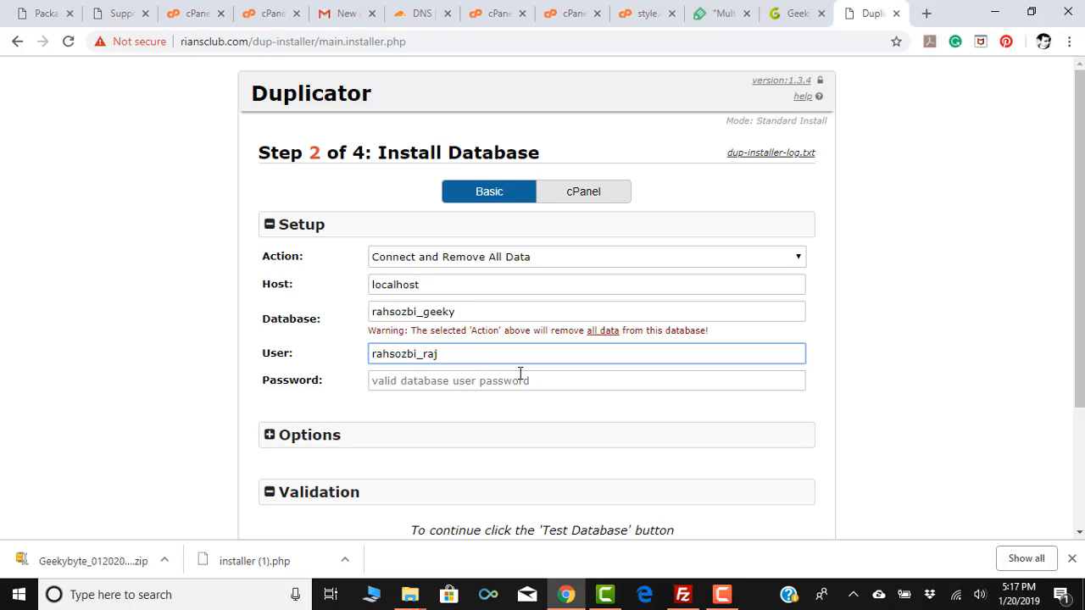
pyautogui.click(446, 386)
pyautogui.hotkey('ctrl', 'v')
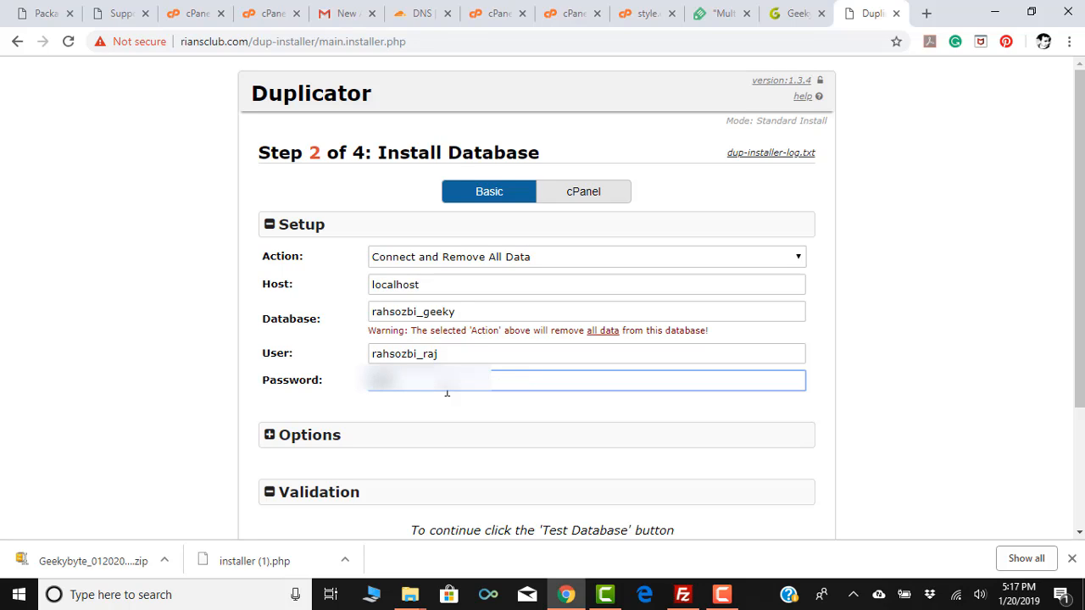
pyautogui.write('*******')
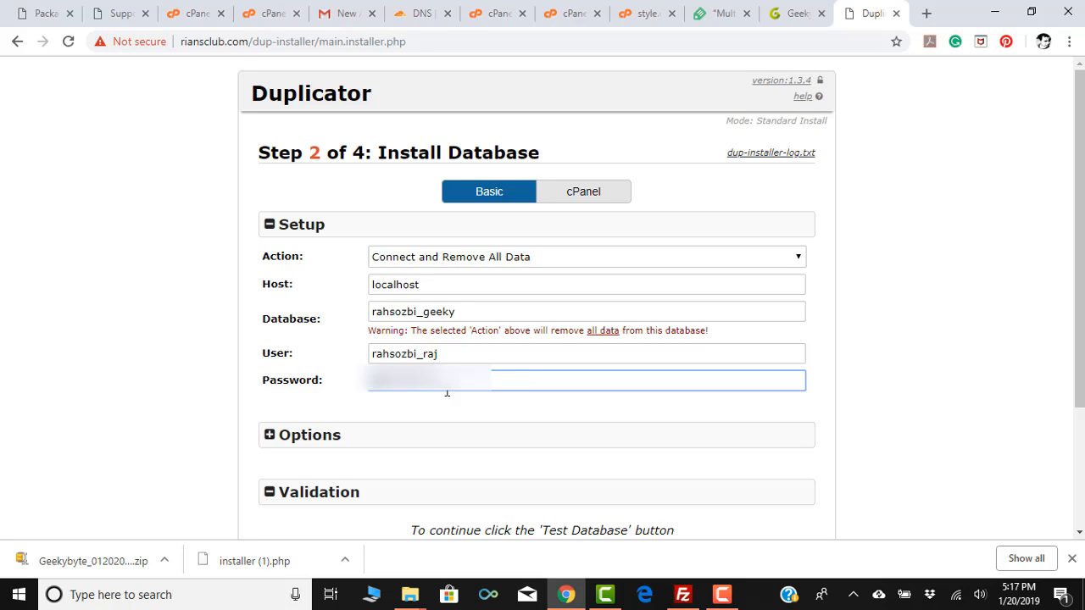
pyautogui.write('*')
# Expand Options, run Test Database successfully, and proceed to the Install Confirmation.
pyautogui.click(444, 436)
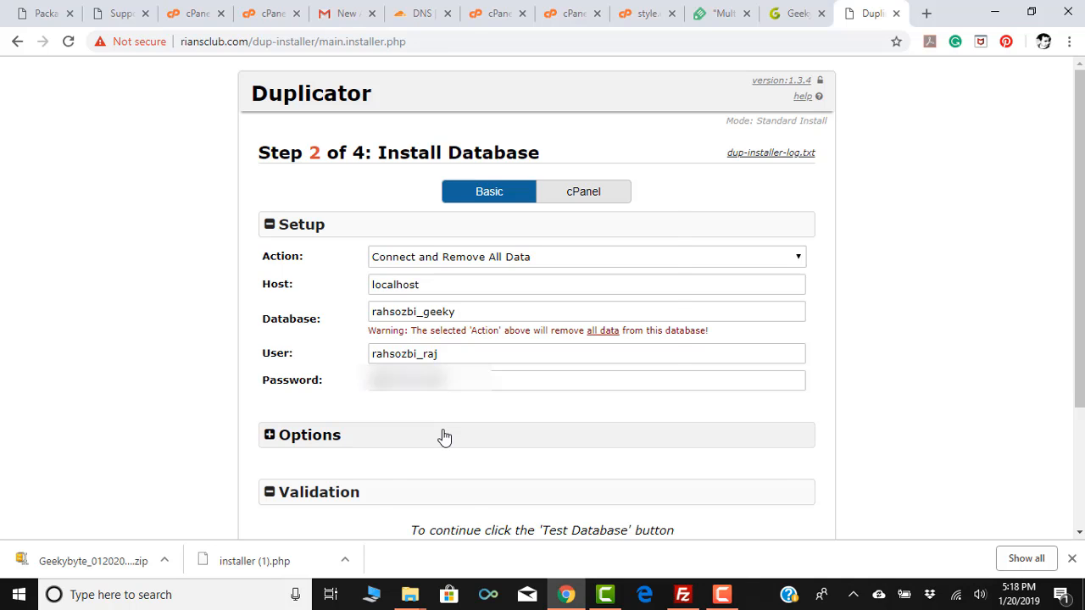
pyautogui.scroll(-2, 433, 432)
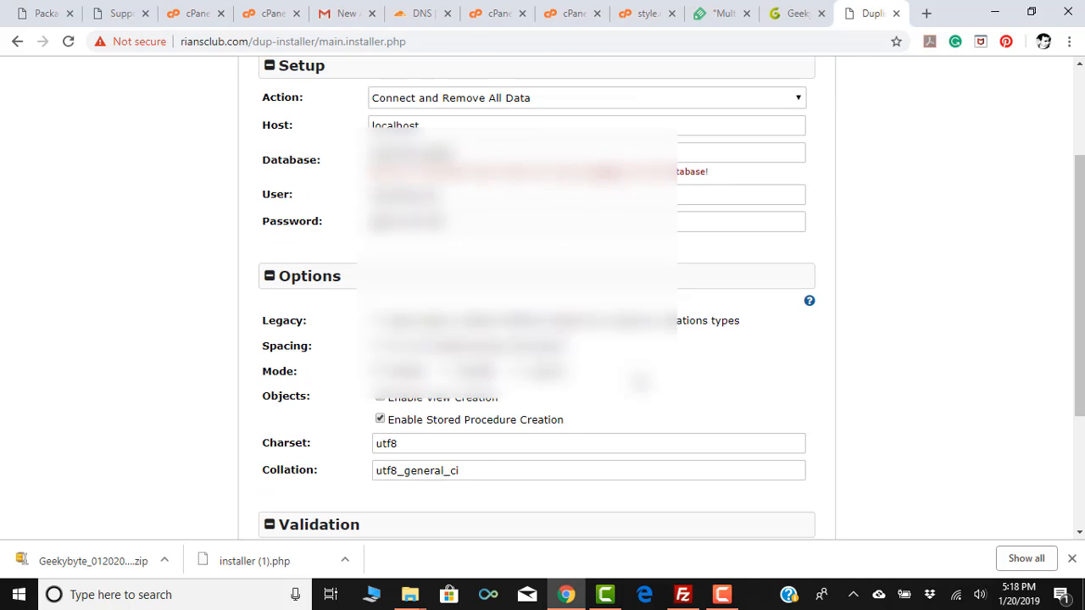
pyautogui.scroll(-1, 683, 356)
pyautogui.scroll(1, 543, 297)
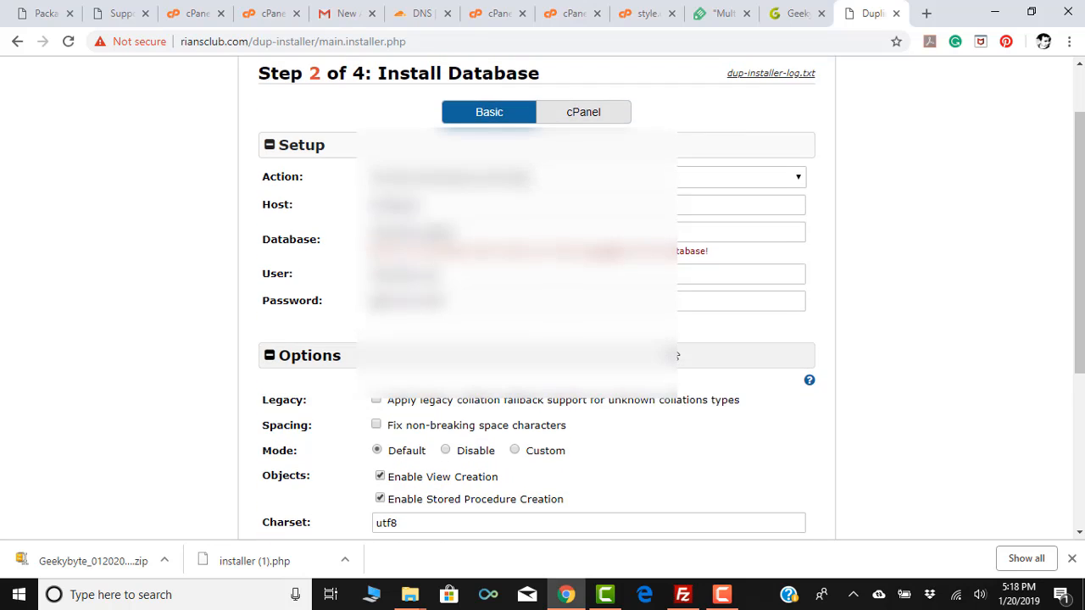
pyautogui.scroll(-3, 673, 355)
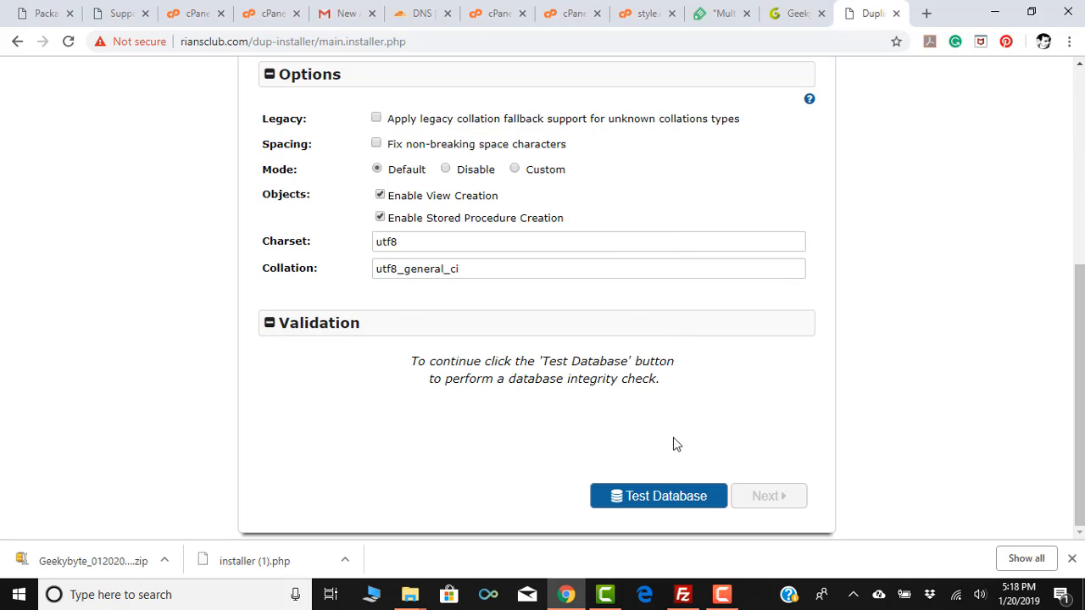
pyautogui.click(652, 498)
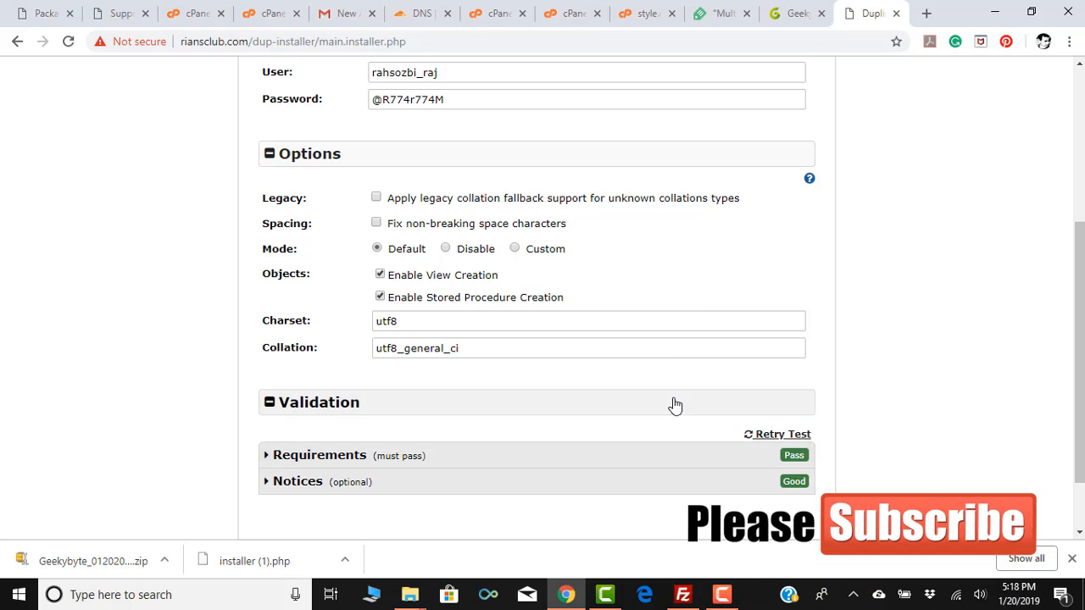
pyautogui.scroll(-1, 675, 404)
pyautogui.click(778, 498)
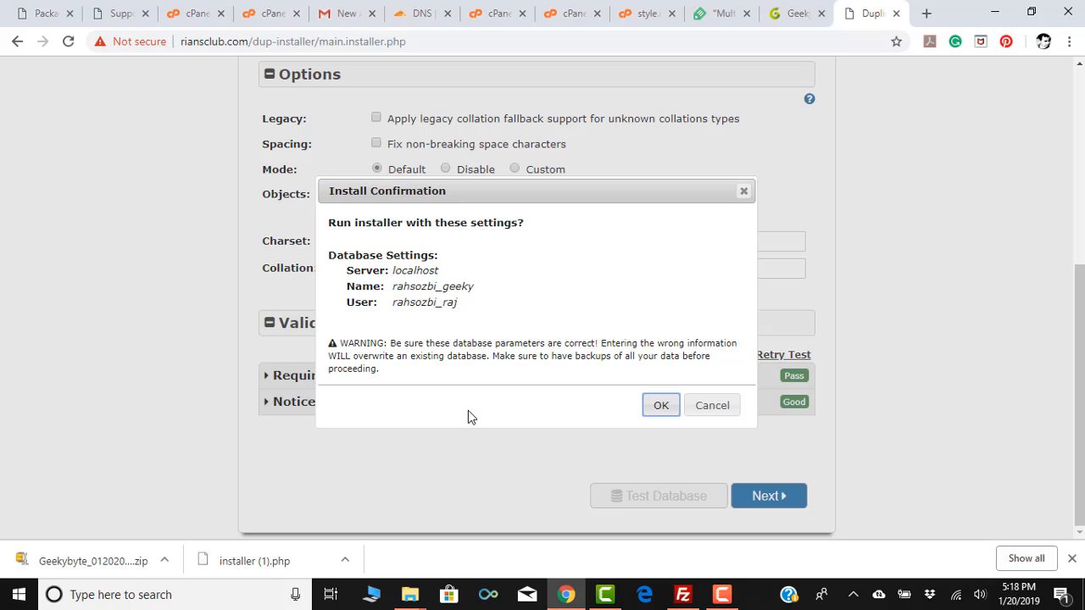
# Confirm the database install, then expand the Replace and Options sections.
pyautogui.click(659, 405)
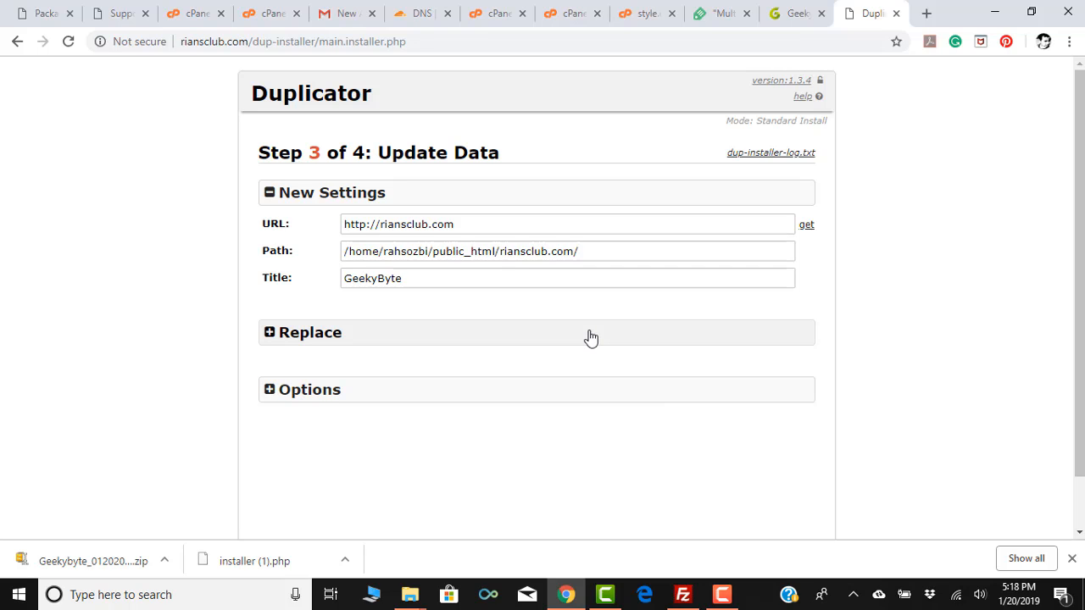
pyautogui.click(269, 334)
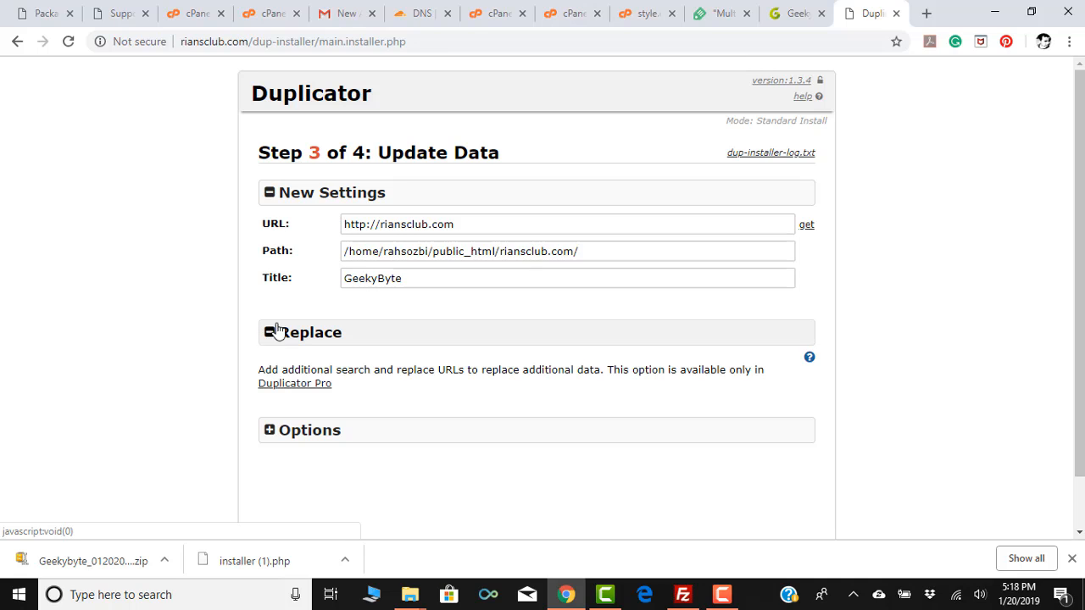
pyautogui.click(272, 432)
# Review the Scan Options and WP-Config File tabs, ending back on Admin Account.
pyautogui.scroll(-3, 556, 240)
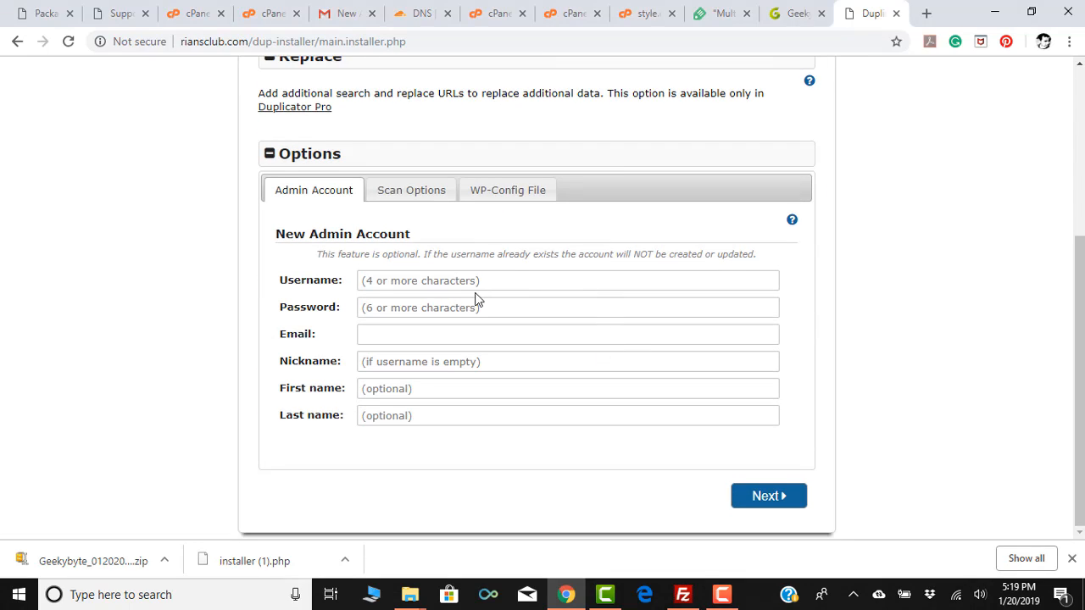
pyautogui.scroll(1, 475, 299)
pyautogui.click(407, 276)
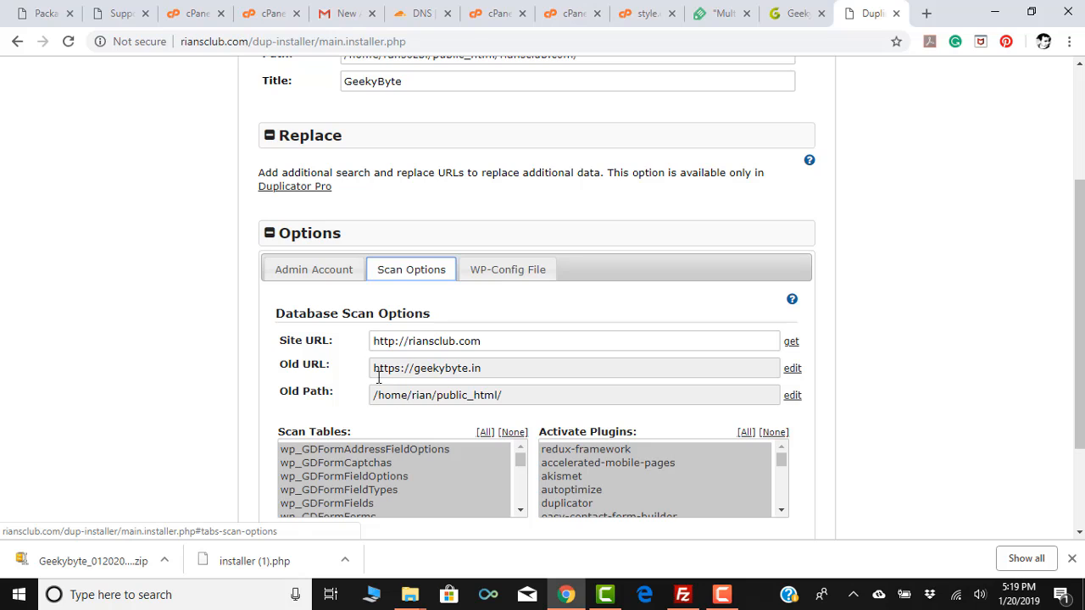
pyautogui.click(488, 269)
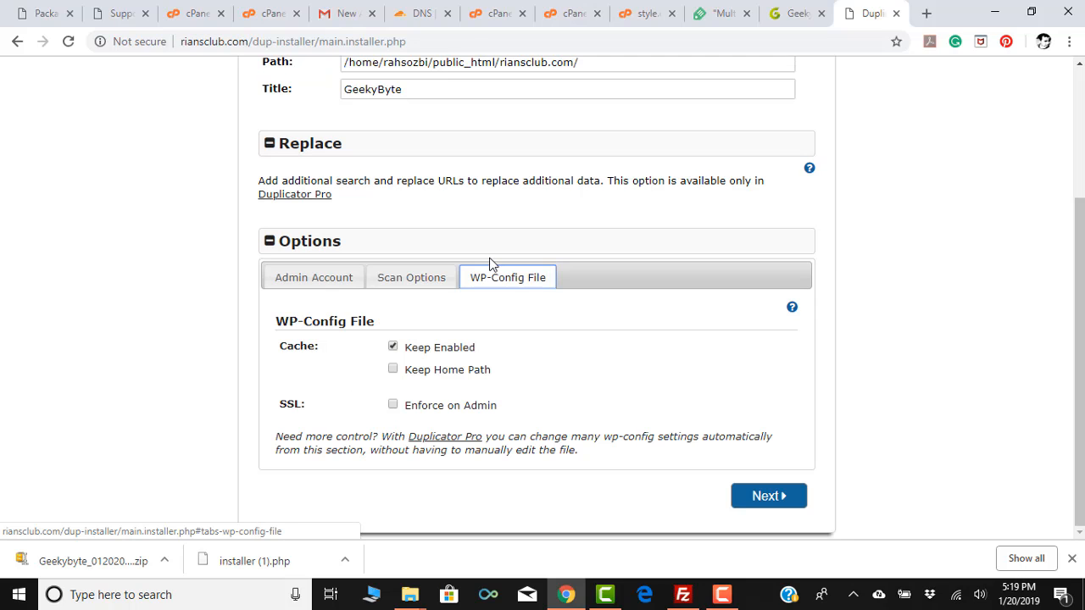
pyautogui.click(293, 282)
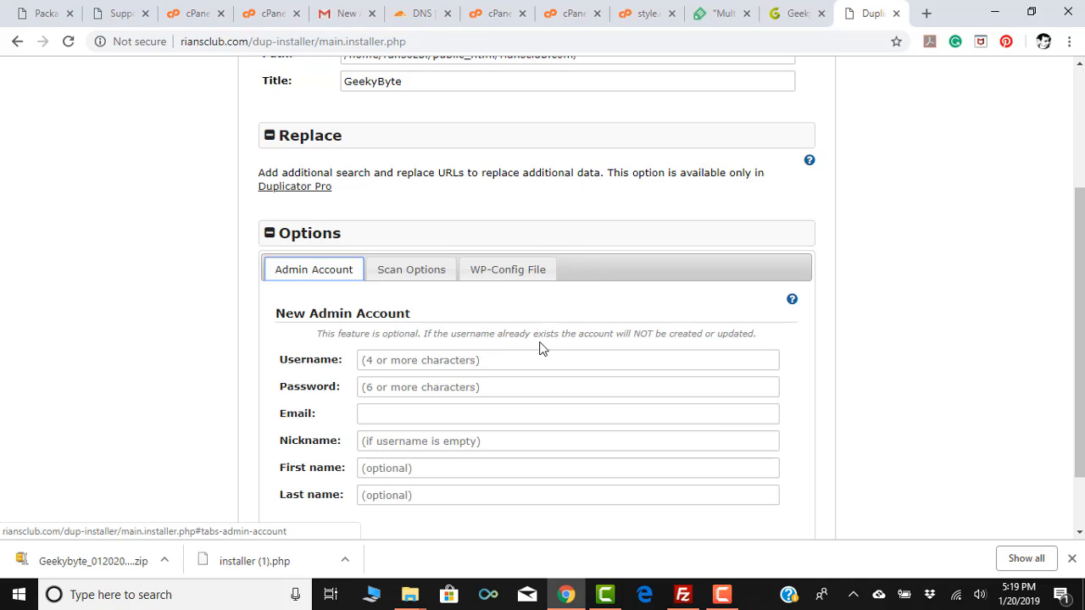
# Enter the new admin username and password, autofilling the email and name from a saved suggestion.
pyautogui.click(460, 360)
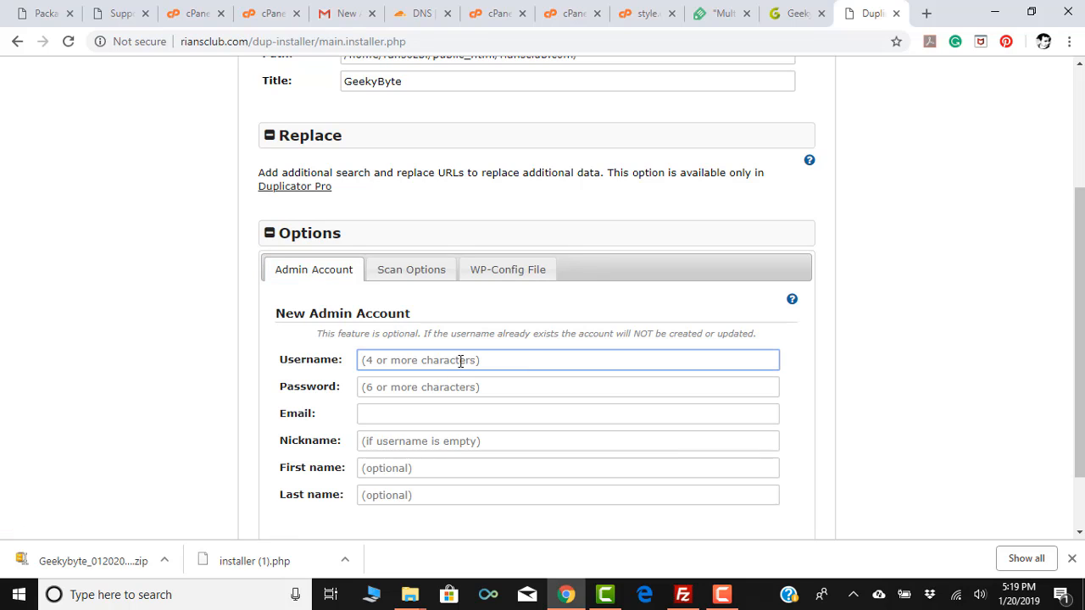
pyautogui.write('raj')
pyautogui.press('Tab')
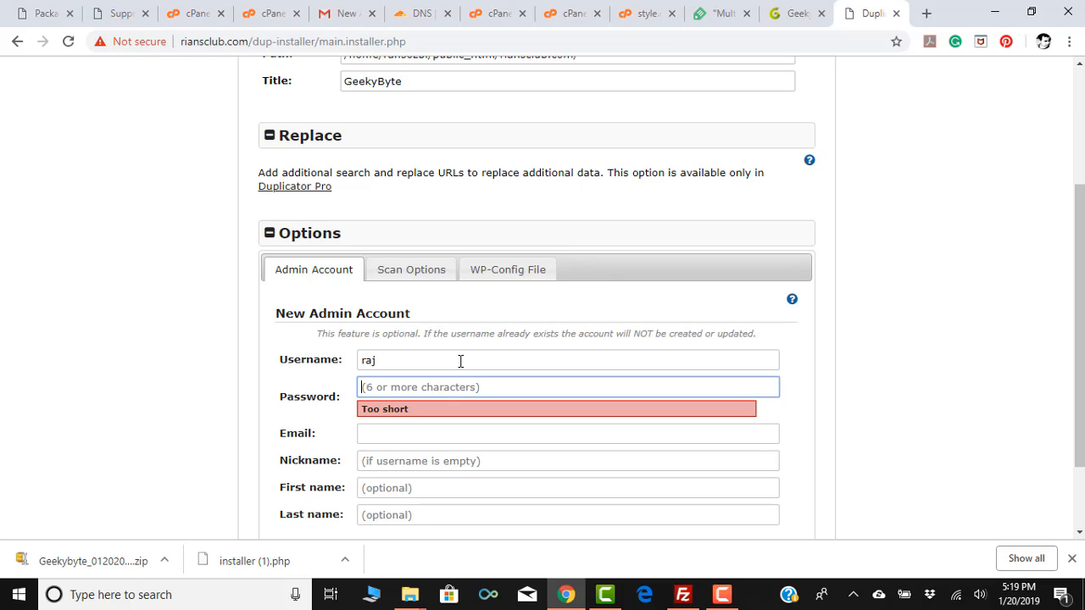
pyautogui.write('123456')
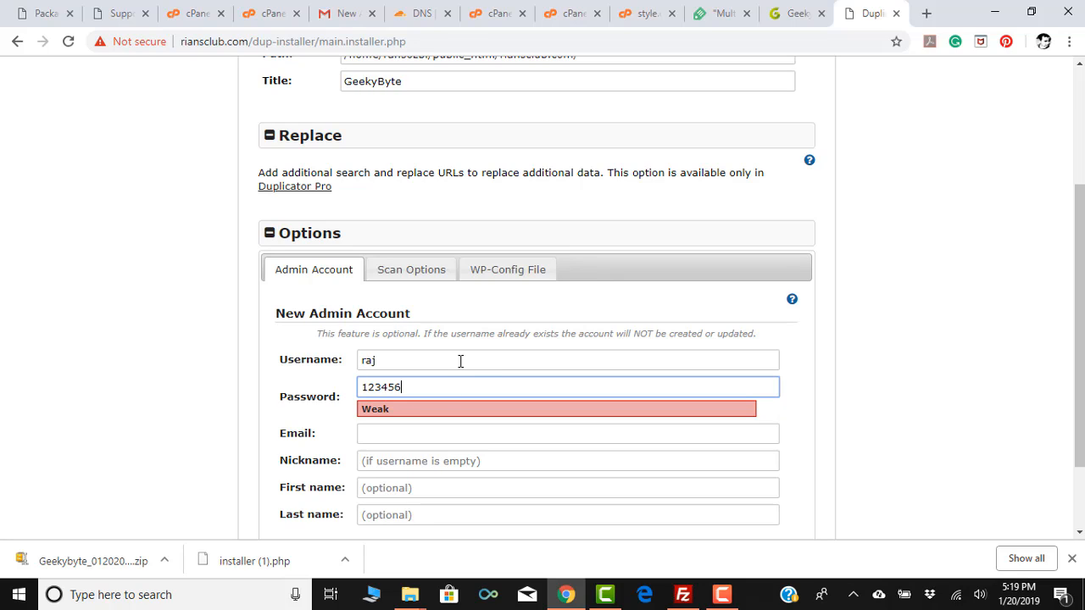
pyautogui.press('Tab')
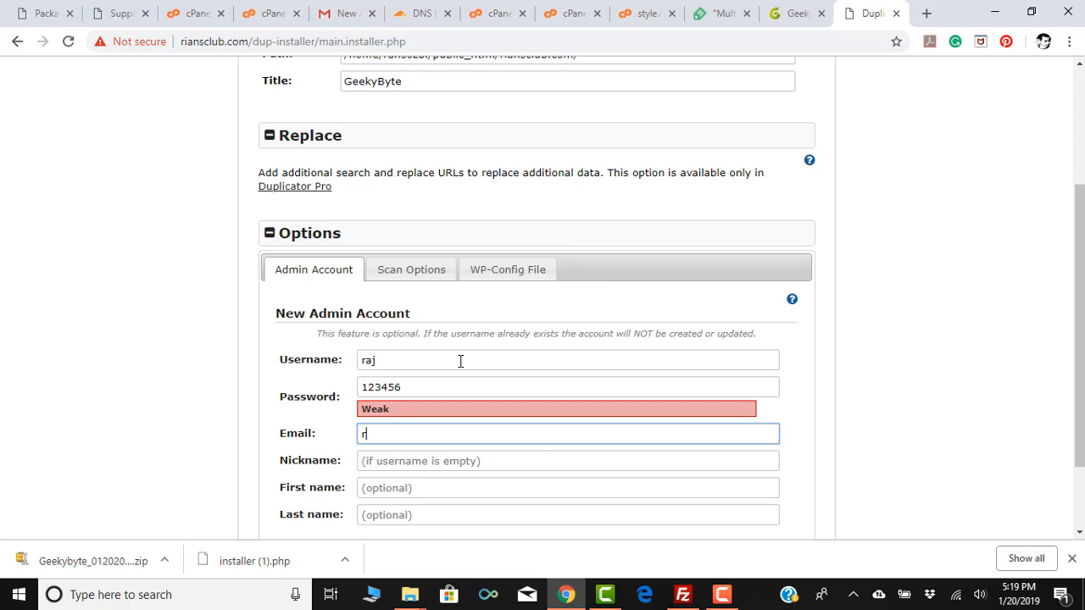
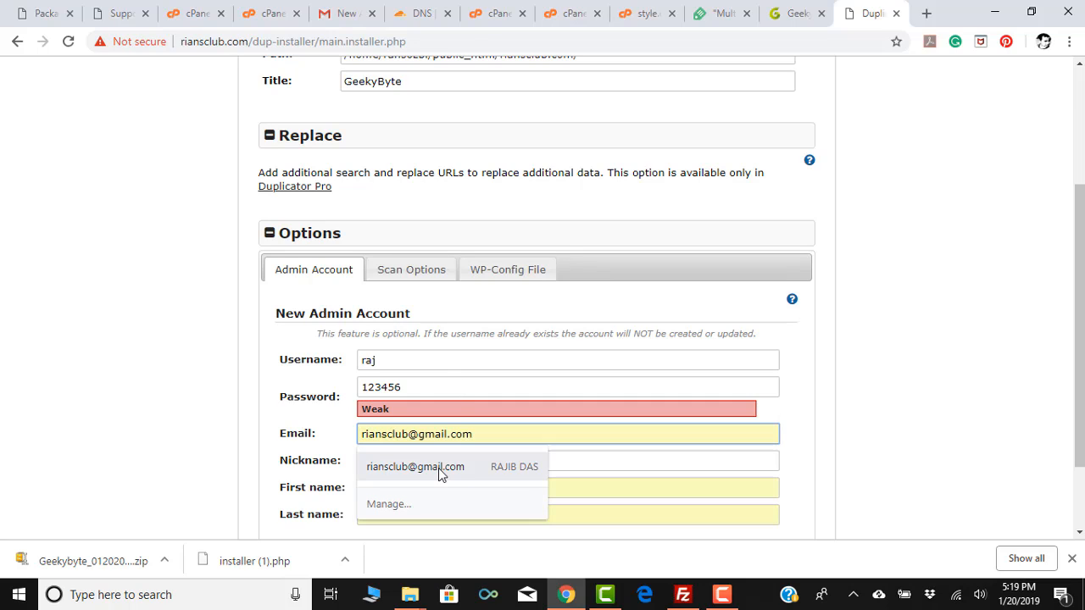
pyautogui.click(438, 468)
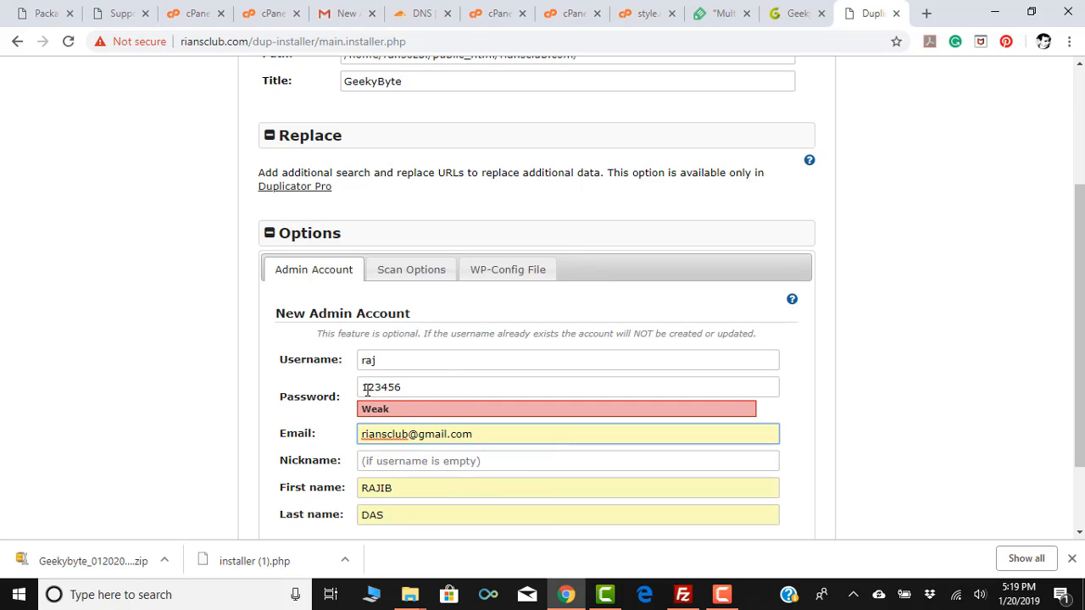
pyautogui.click(365, 386)
pyautogui.write('@')
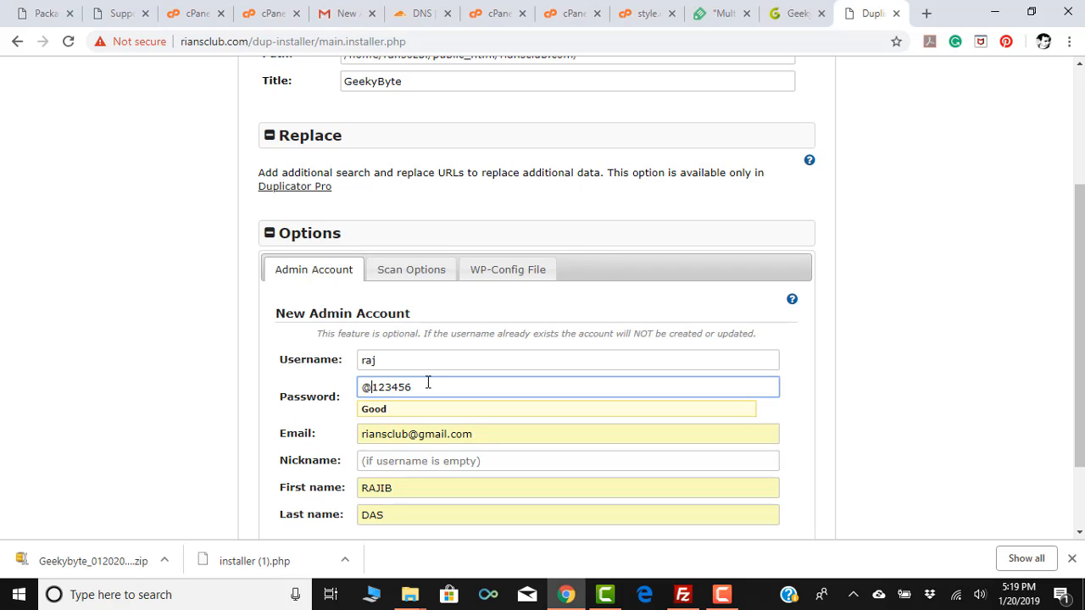
pyautogui.scroll(-3, 401, 353)
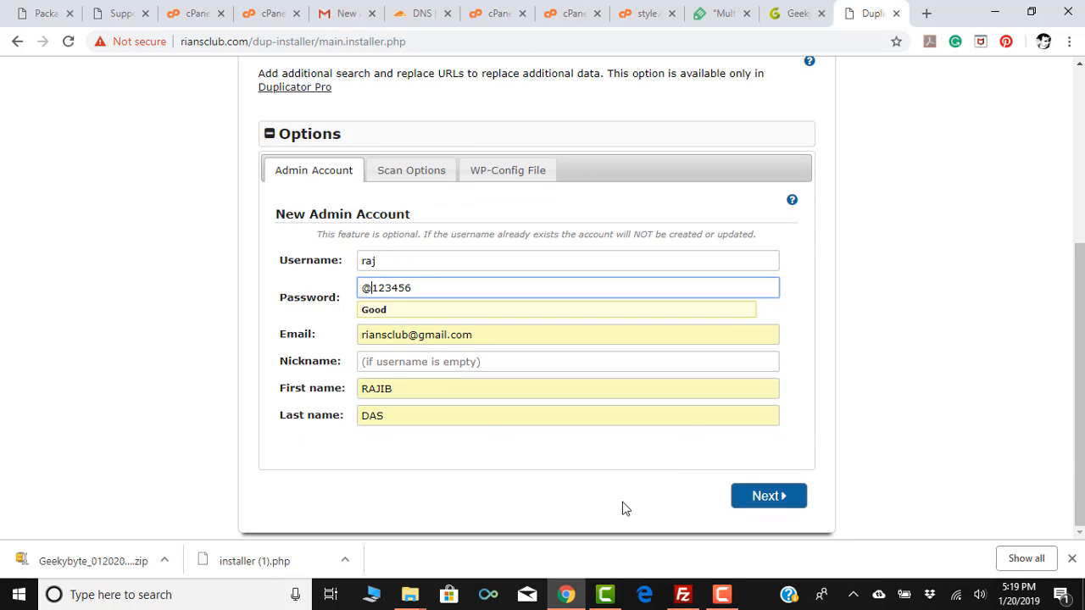
# Lengthen the too-short admin username and continue to Step 4: Test Site.
pyautogui.click(778, 506)
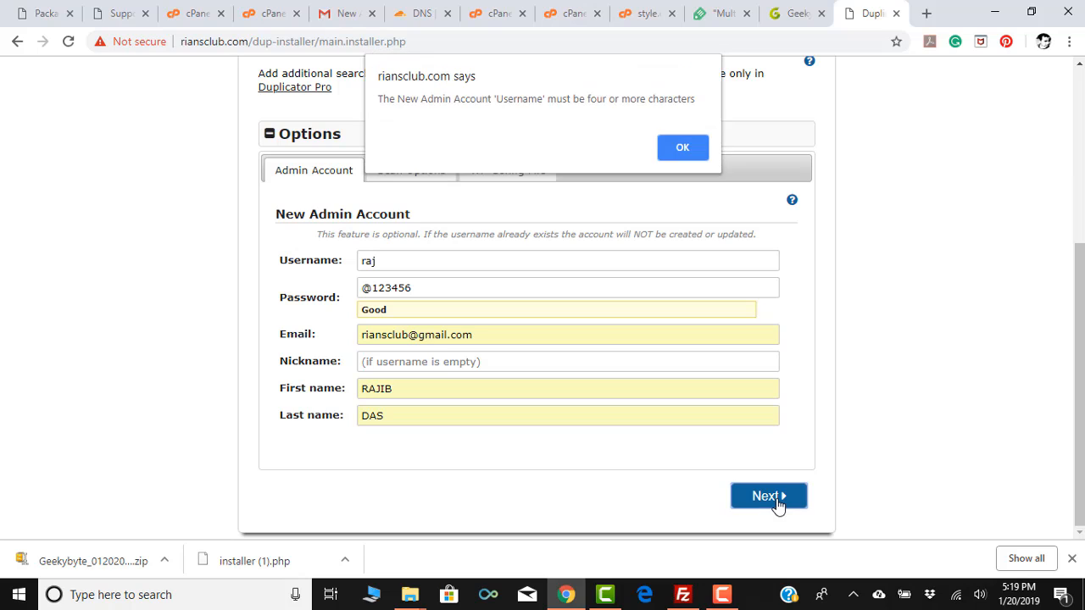
pyautogui.click(673, 148)
pyautogui.click(392, 266)
pyautogui.write('i')
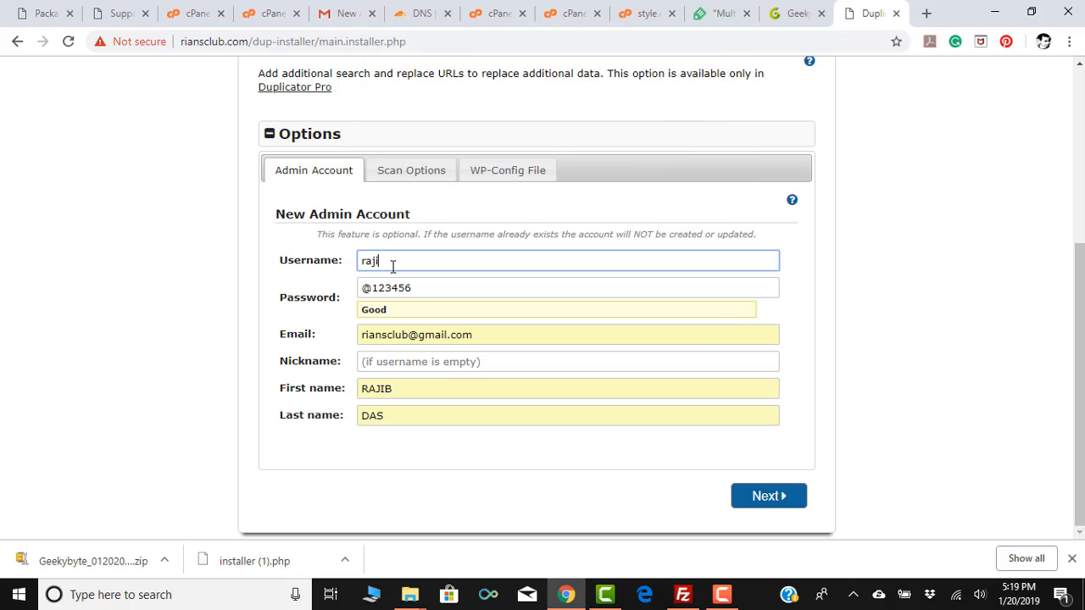
pyautogui.write('b')
pyautogui.click(753, 506)
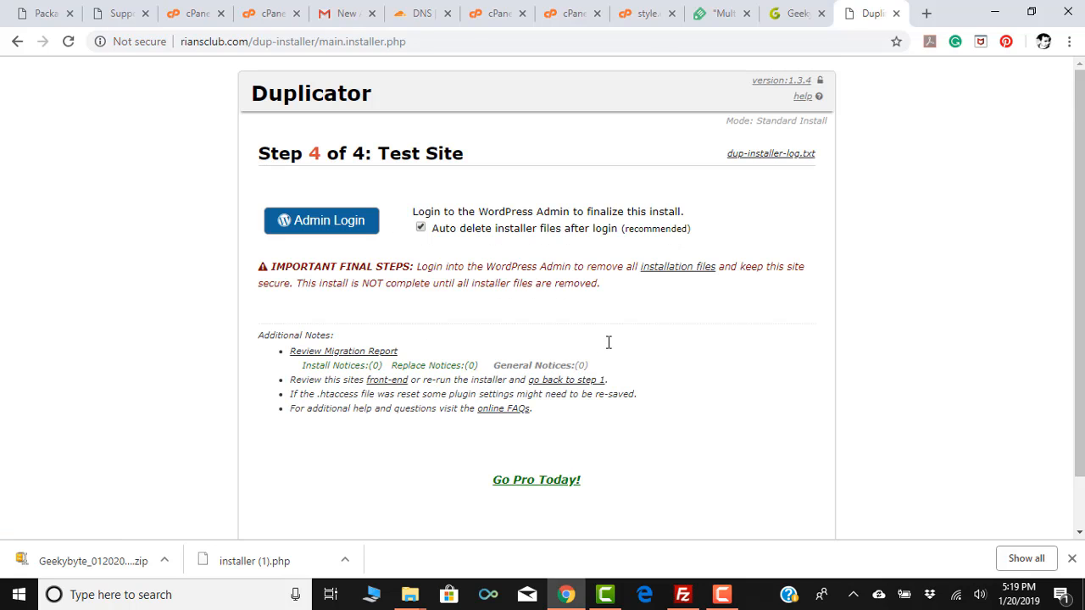
# Open the migrated GeekyByte site's admin login from the Test Site step.
pyautogui.click(335, 222)
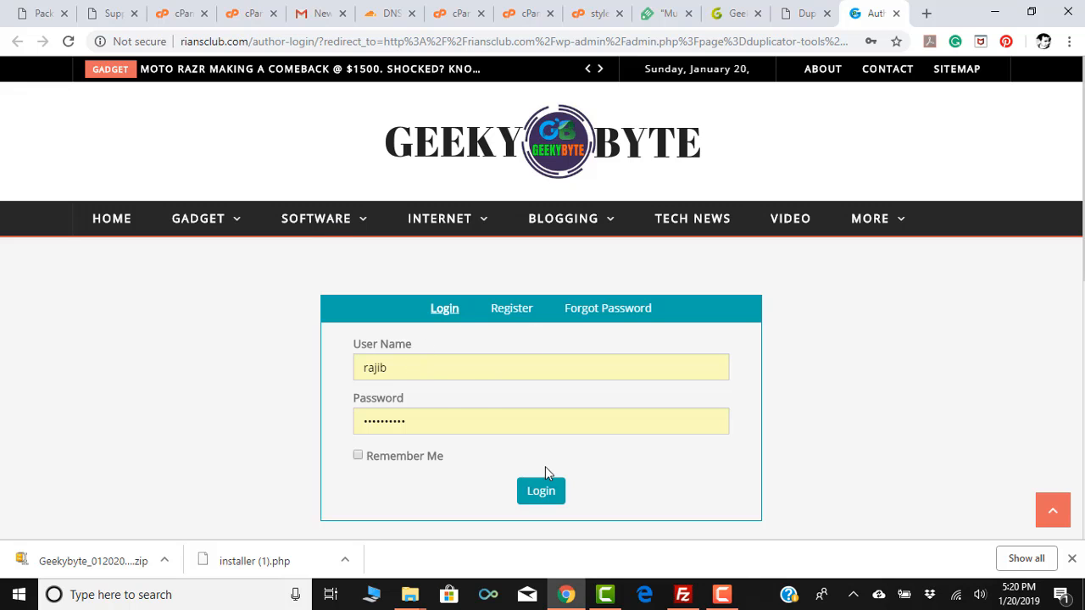
# Log in to GeekyByte by retyping the correct password after the incorrect-password error.
pyautogui.click(541, 495)
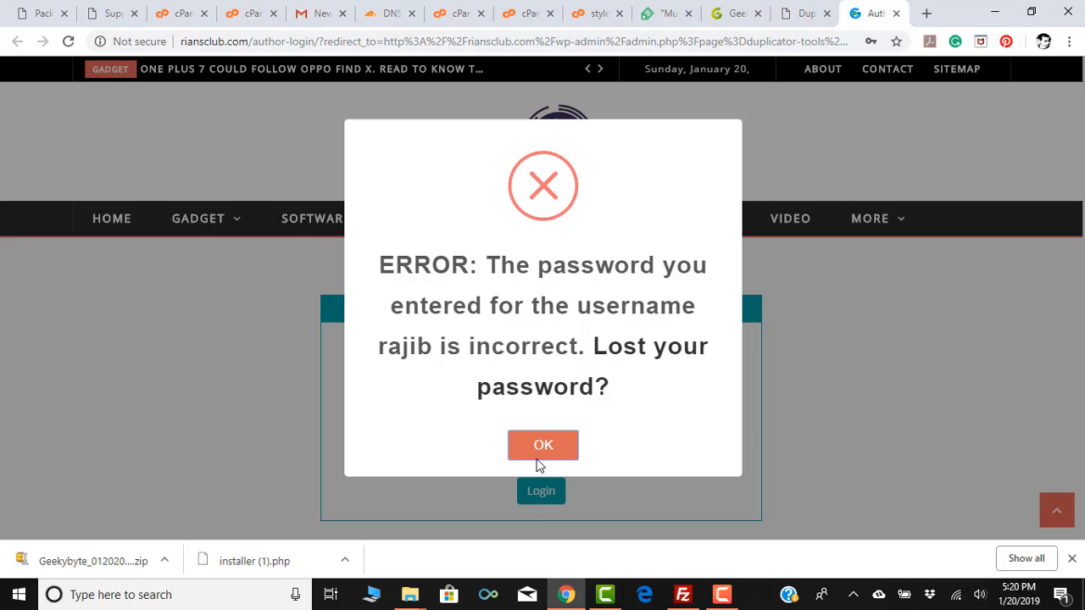
pyautogui.click(509, 442)
pyautogui.moveTo(416, 418); pyautogui.dragTo(332, 429)
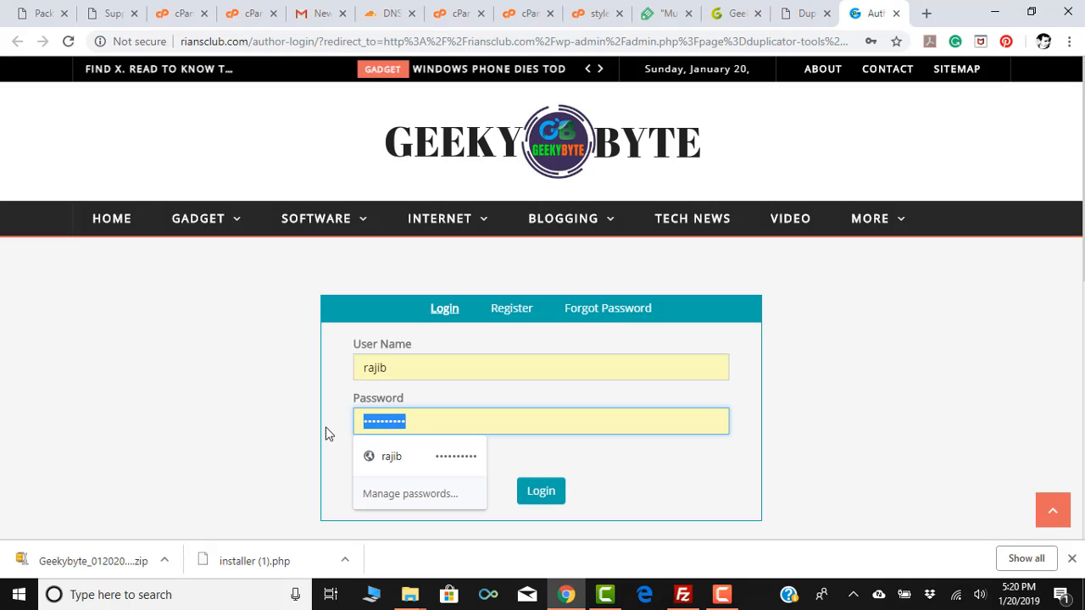
pyautogui.write('••')
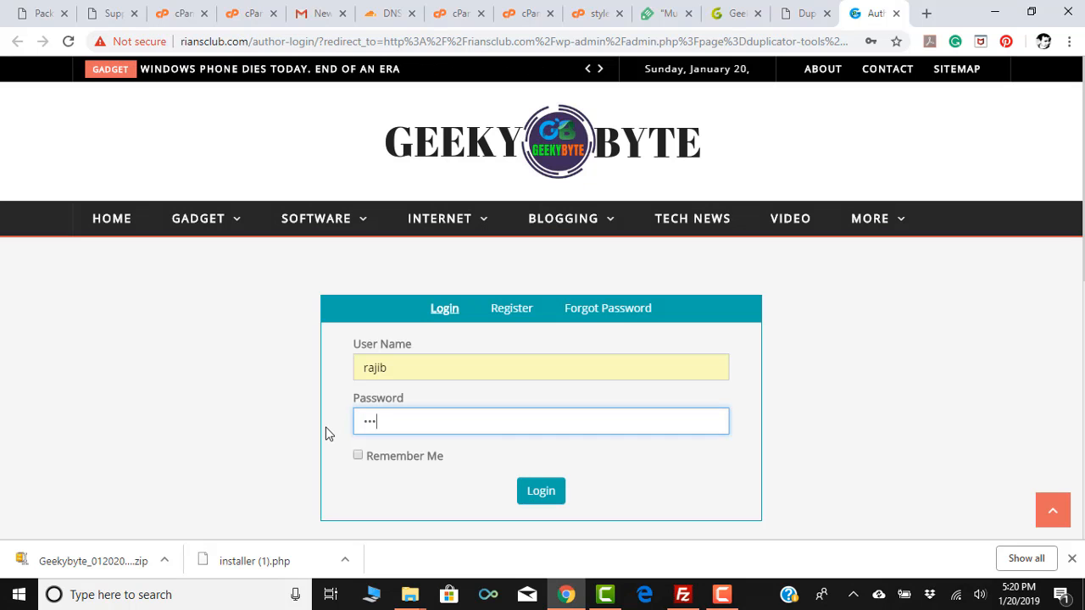
pyautogui.write('••••')
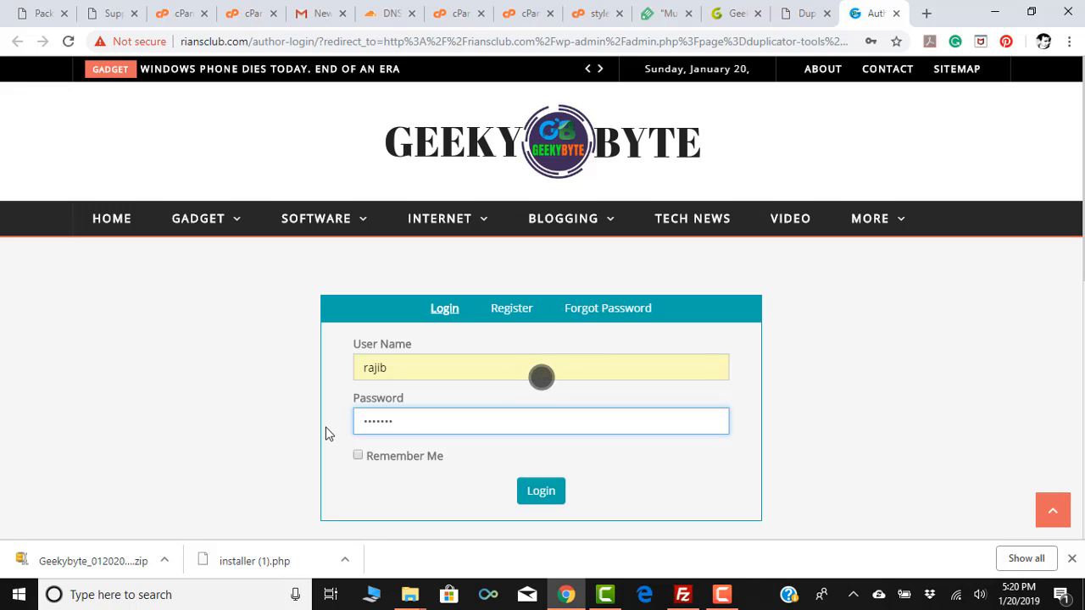
pyautogui.write('••••')
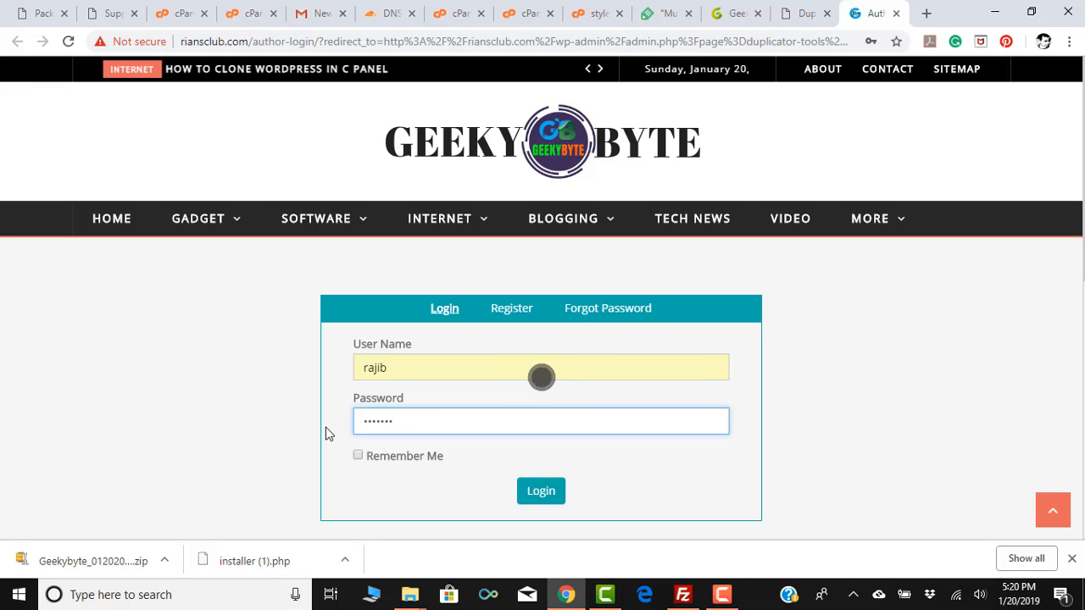
pyautogui.press('Return')
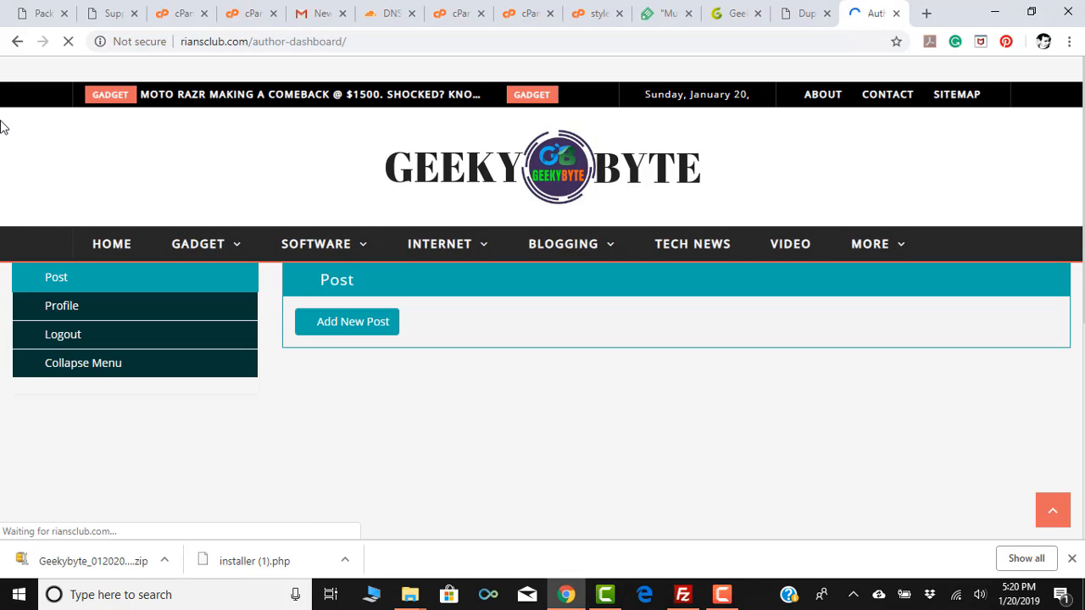
# Open the GeekyByte admin Dashboard in a new tab.
pyautogui.moveTo(71, 71)
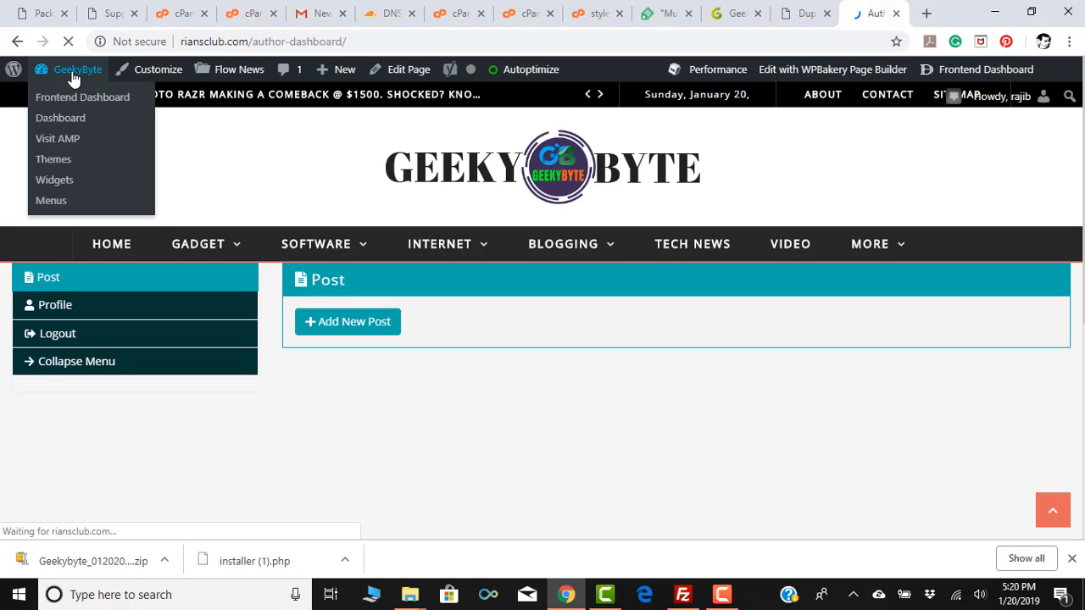
pyautogui.rightClick(71, 123)
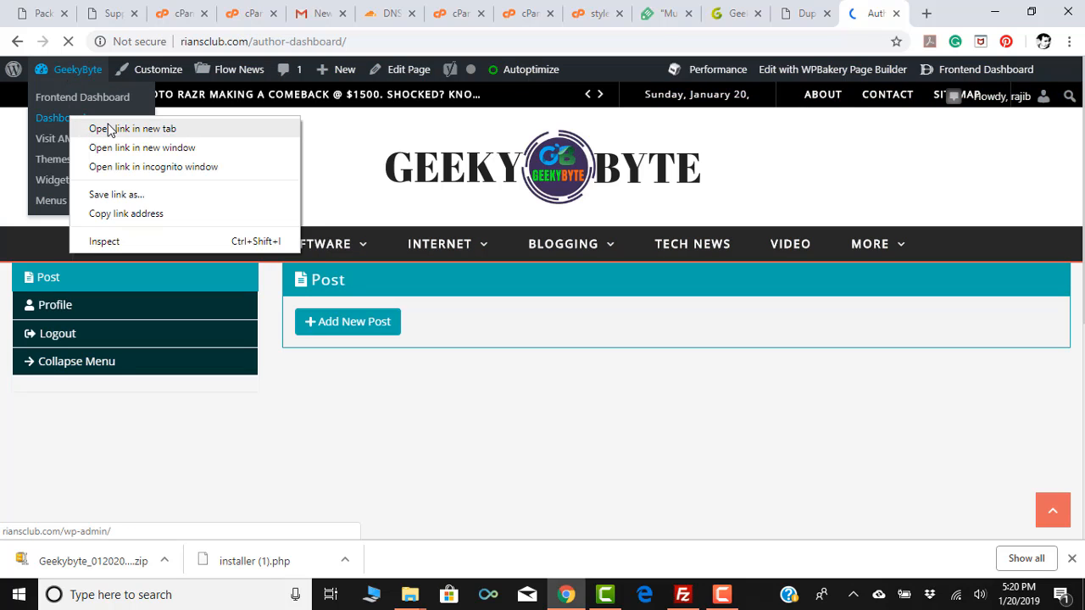
pyautogui.click(110, 128)
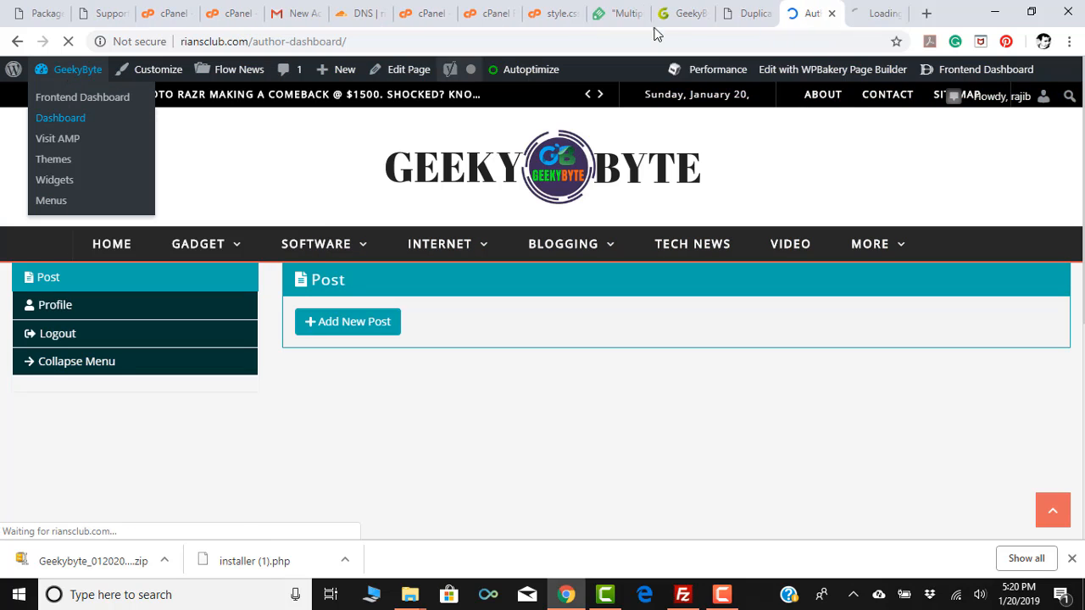
pyautogui.click(873, 15)
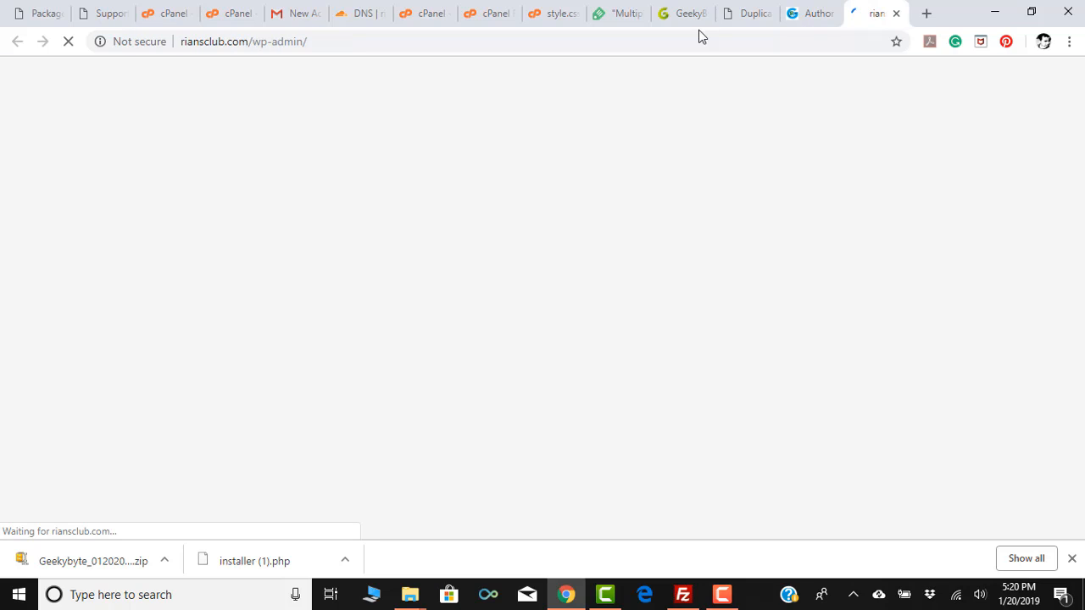
# Trim the address to riansclub.com to load the site's home page.
pyautogui.click(327, 41)
pyautogui.click(410, 40)
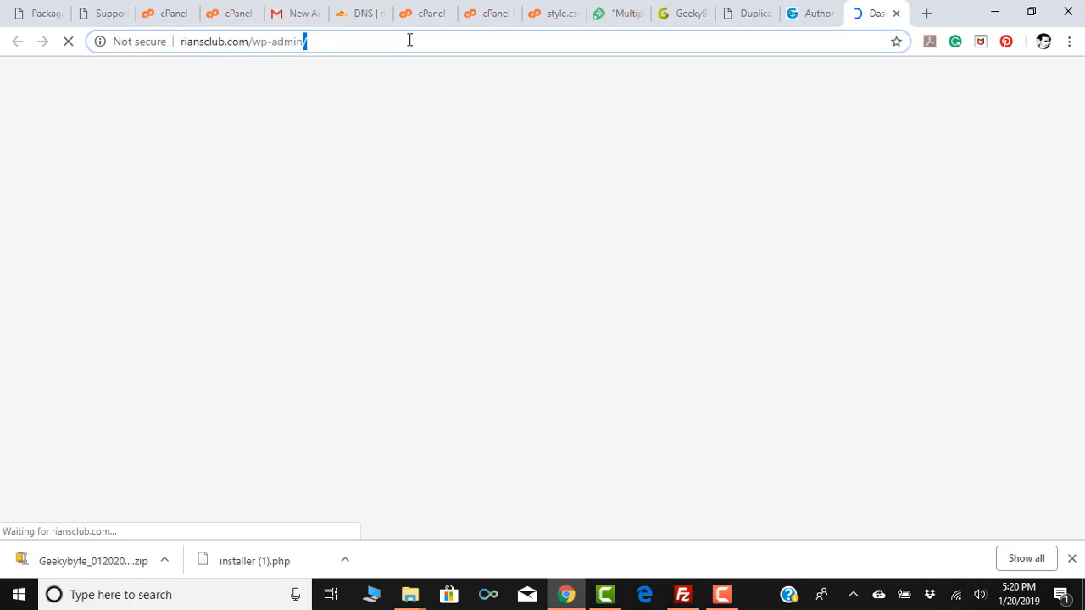
pyautogui.press('BackSpace')
pyautogui.press('BackSpace')
pyautogui.press('BackSpace')
pyautogui.press('BackSpace')
pyautogui.press('BackSpace')
pyautogui.press('BackSpace')
pyautogui.press('BackSpace')
pyautogui.press('BackSpace')
pyautogui.press('BackSpace')
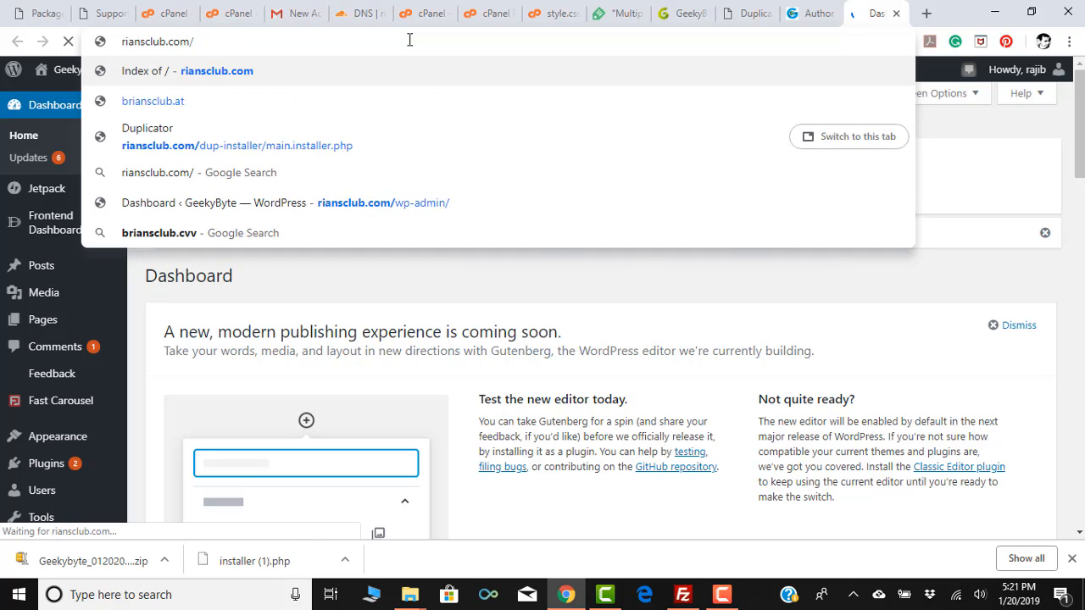
pyautogui.press('Return')
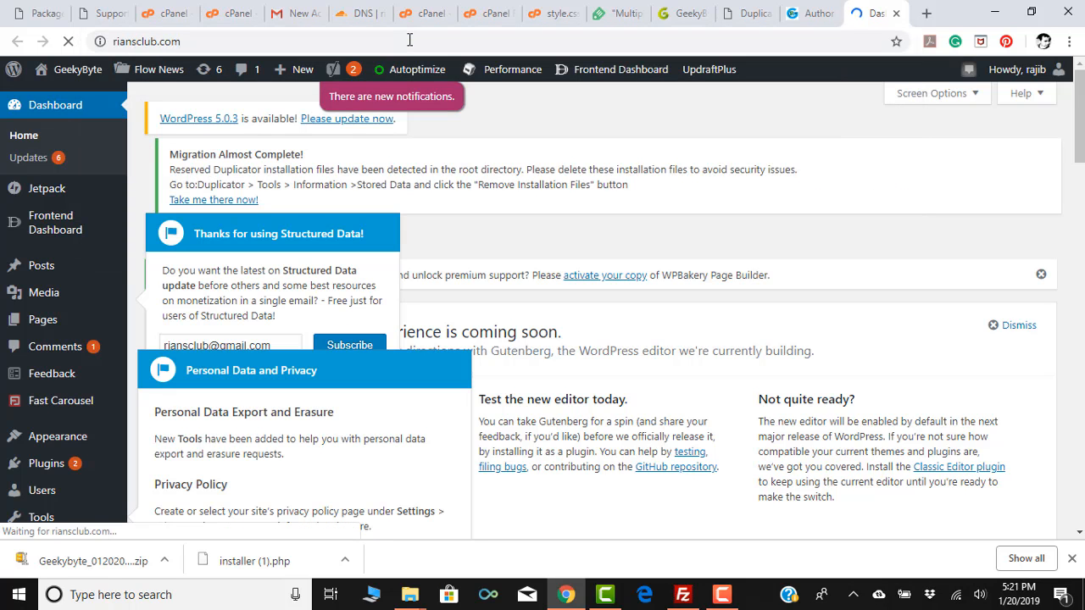